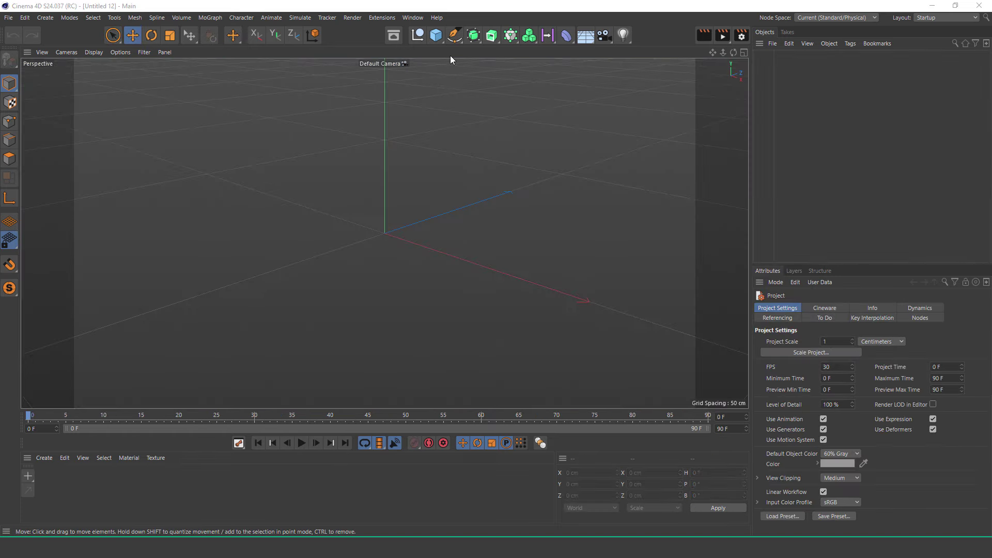
- Add a default Helix spline from the Spline palette to a fresh scene
click(454, 35)
- Put the helix in the XZ plane with 40 cm start and end radius
click(553, 84)
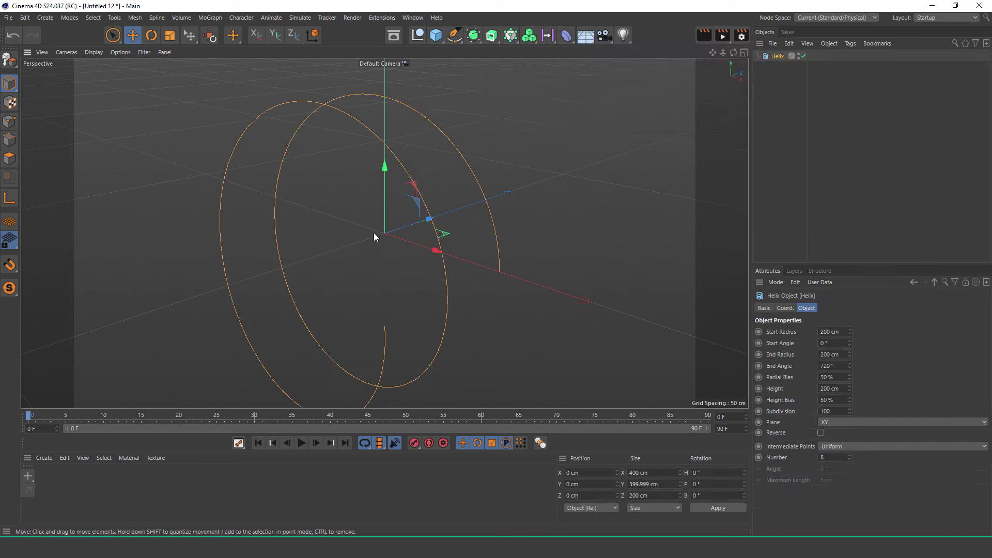
click(902, 422)
click(833, 456)
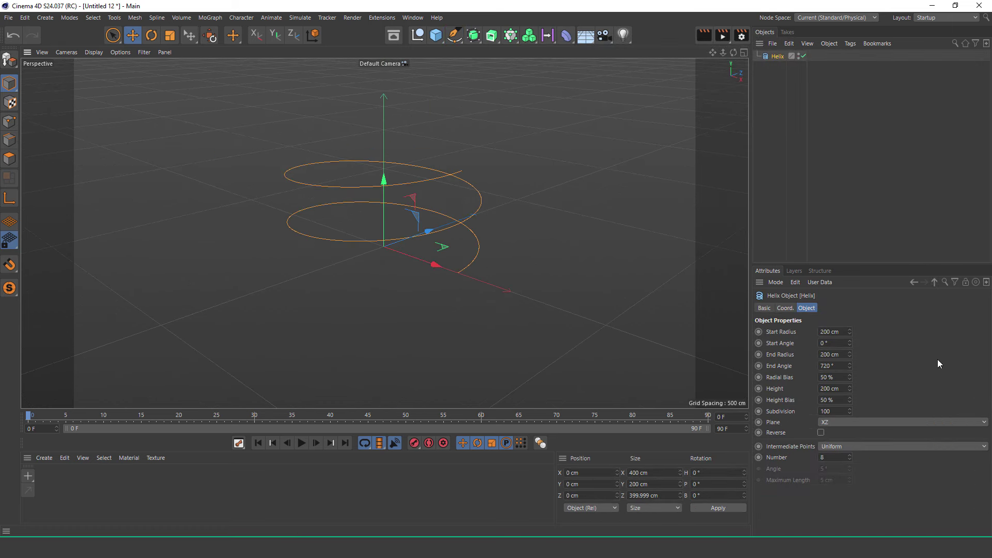
text(40)
key(Tab)
key(Tab)
text(40)
key(Return)
alt+drag(428, 250, 391, 189)
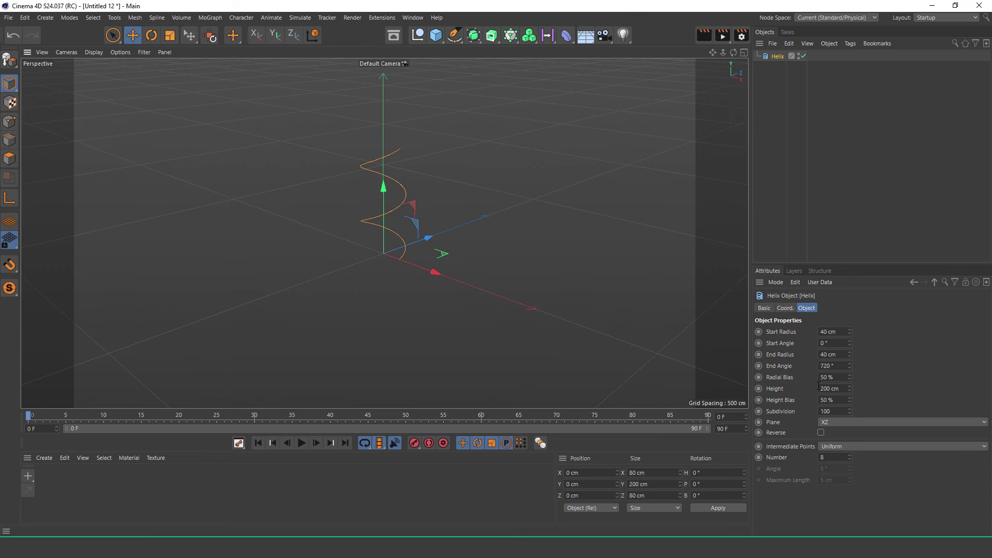
- Set the helix end angle to 2880° and subdivision to 80
text(0)
key(Return)
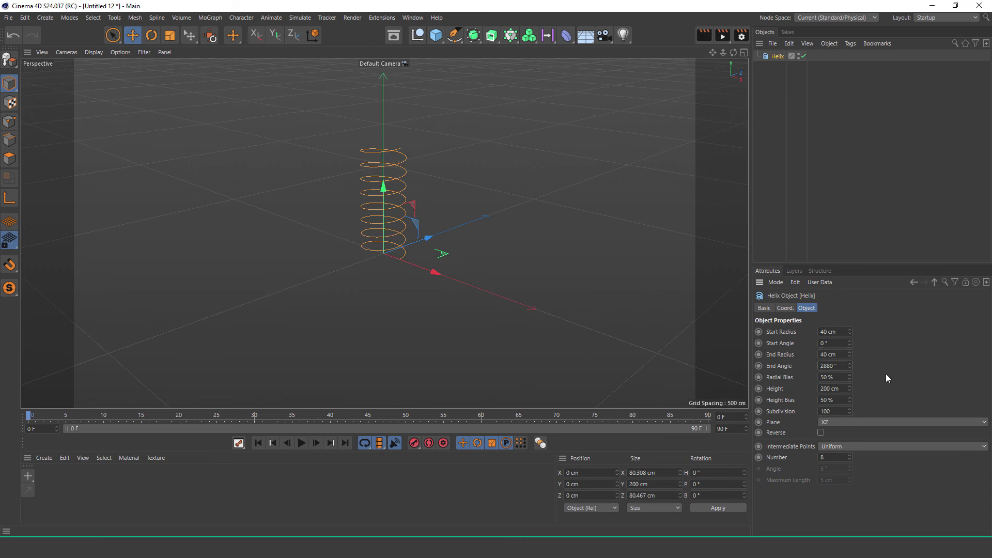
click(386, 209)
scroll(387, 209, up, 2)
click(386, 147)
scroll(396, 140, up, 2)
text(80)
key(Return)
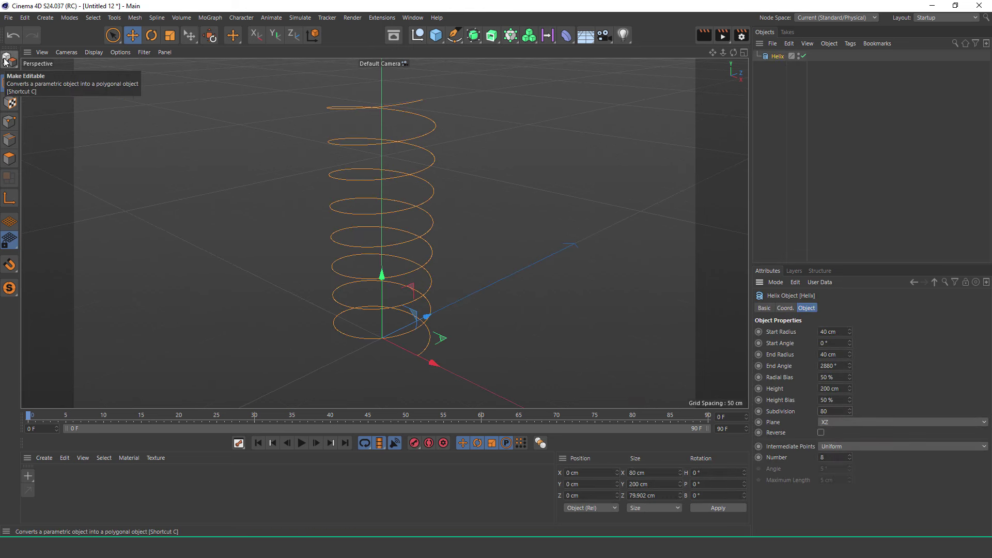
- Make the helix an editable spline and switch to point editing
click(10, 60)
click(10, 122)
mouse_move(349, 198)
alt+mouse_down()
mouse_move(333, 204)
mouse_move(349, 235)
mouse_move(426, 75)
alt+mouse_up()
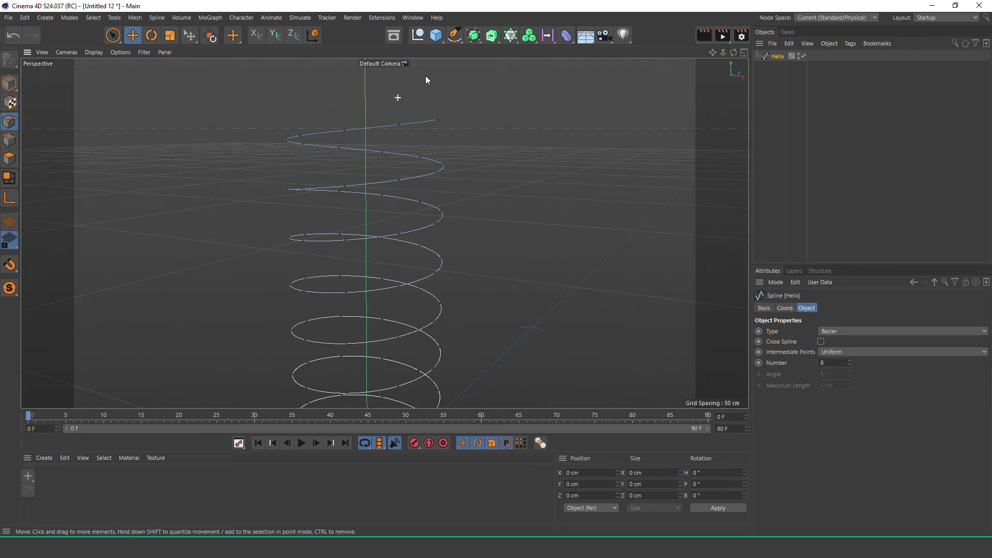
scroll(436, 122, down, 5)
mouse_move(436, 122)
alt+mouse_down()
mouse_move(408, 317)
mouse_move(388, 290)
mouse_move(432, 291)
alt+mouse_up()
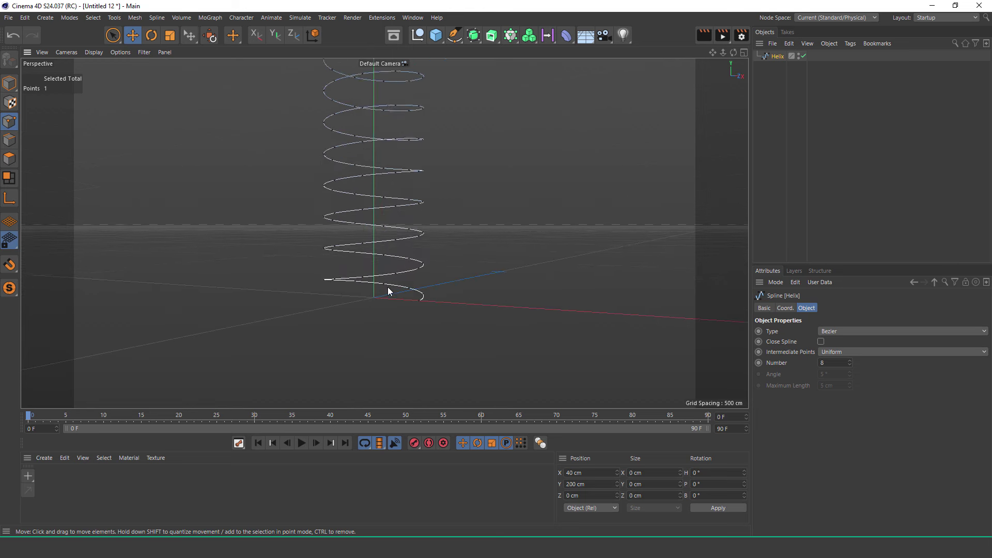
scroll(388, 291, up, 3)
scroll(476, 318, down, 2)
mouse_move(476, 318)
alt+mouse_down()
mouse_move(409, 234)
mouse_move(414, 225)
alt+mouse_up()
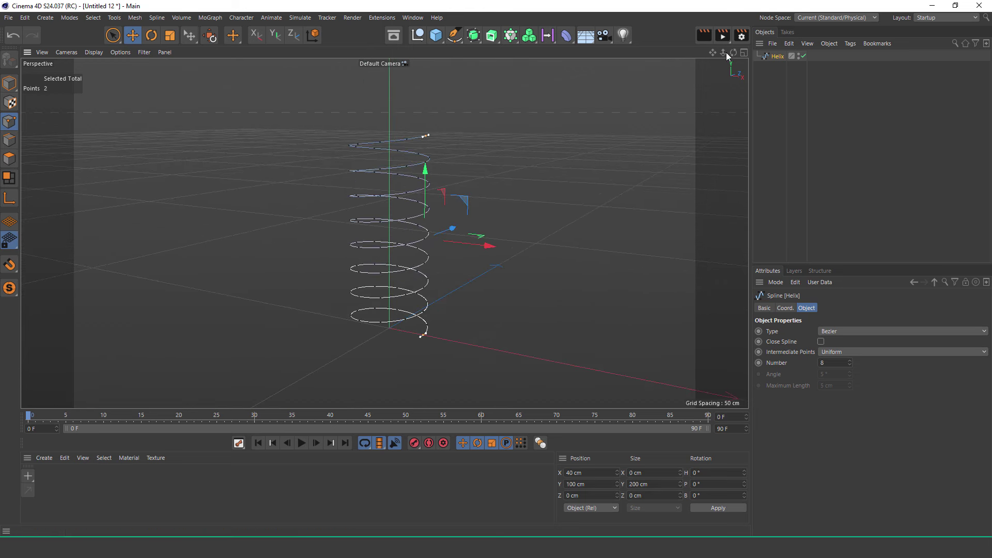
- In Top view, move the helix's end points onto its centre axis at X 0
middle_click(726, 52)
middle_click(720, 80)
scroll(422, 184, up, 5)
mouse_move(546, 205)
mouse_down()
mouse_move(443, 210)
mouse_move(418, 239)
mouse_up()
scroll(416, 161, up, 5)
scroll(474, 221, up, 5)
scroll(417, 235, down, 5)
scroll(367, 265, down, 3)
scroll(416, 237, up, 1)
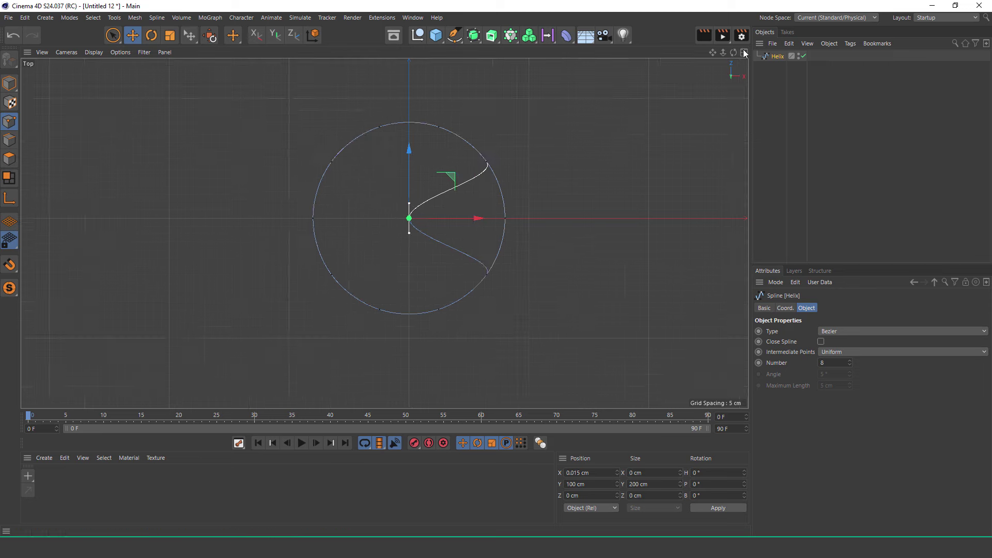
click(744, 53)
click(384, 53)
scroll(392, 141, up, 5)
mouse_move(507, 104)
alt+mouse_down()
mouse_move(436, 172)
mouse_move(508, 137)
mouse_move(406, 241)
mouse_move(415, 265)
mouse_move(411, 215)
mouse_move(389, 226)
mouse_move(401, 227)
alt+mouse_up()
scroll(406, 242, down, 4)
scroll(415, 266, up, 3)
scroll(421, 233, down, 3)
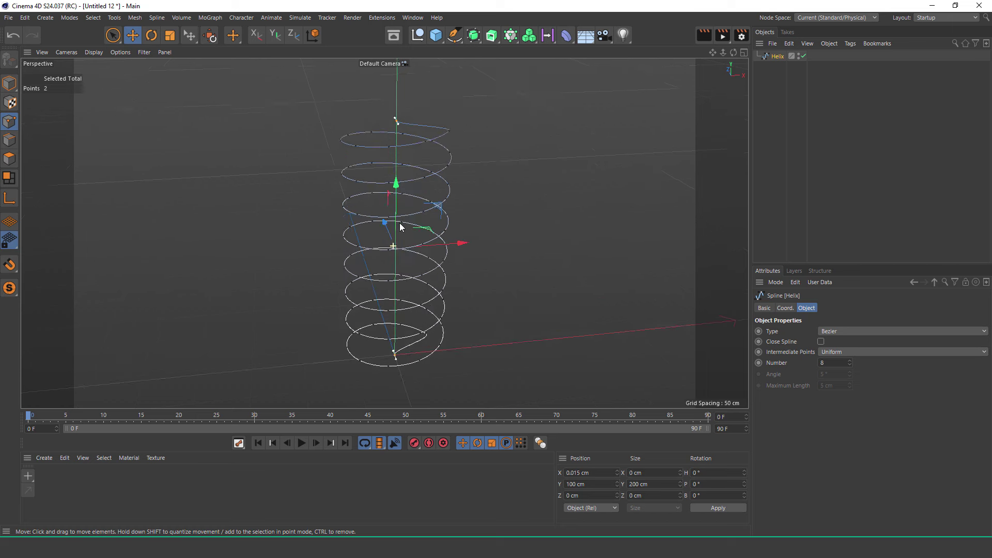
- Add a cube, flatten and scale it into a ~94 cm thin base slab, and hide it
click(113, 35)
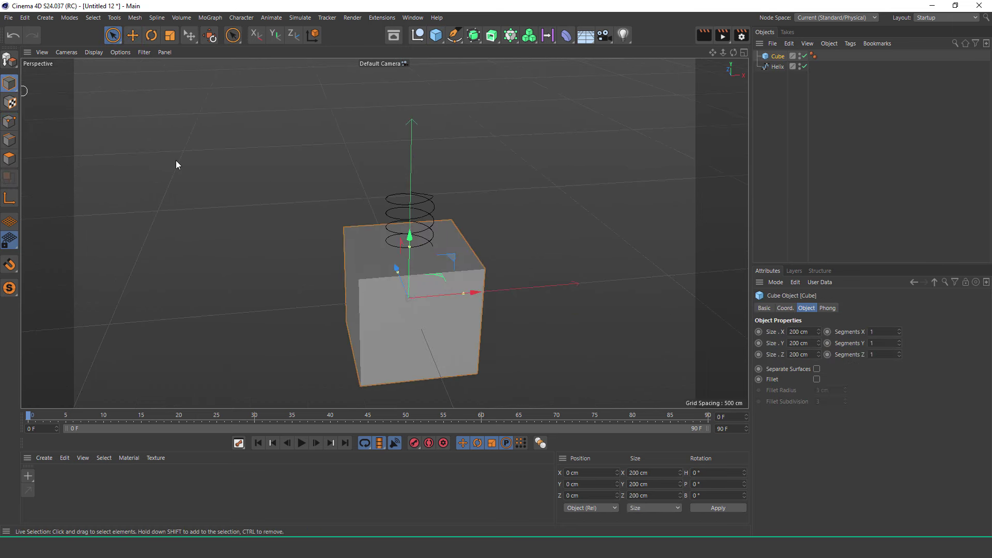
drag(408, 250, 402, 299)
click(169, 35)
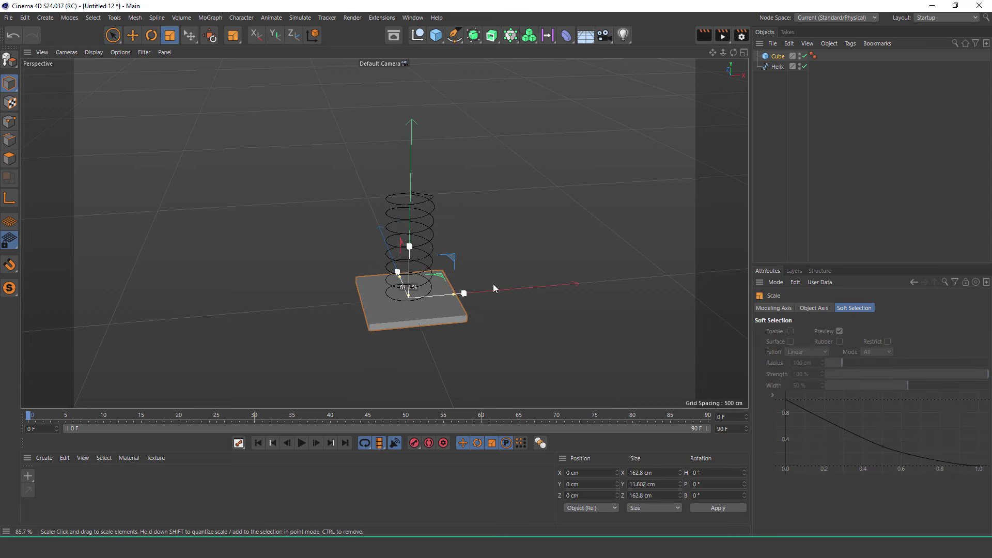
drag(494, 288, 394, 326)
scroll(456, 210, up, 5)
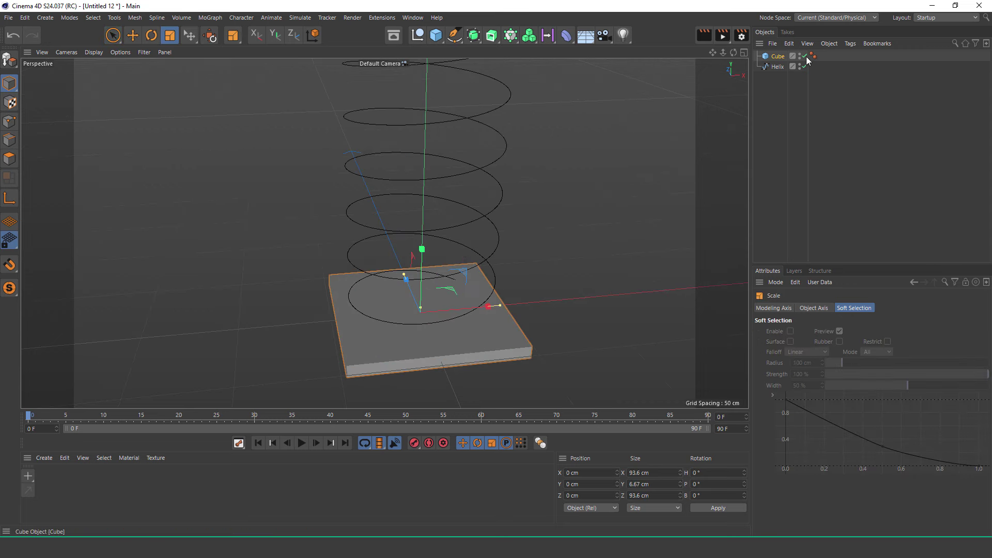
click(805, 56)
click(775, 66)
- Box-select the helix's bottom points in the Front view
key(c)
click(9, 122)
click(118, 40)
click(155, 61)
click(740, 52)
scroll(571, 321, up, 3)
scroll(572, 321, up, 3)
middle_click(395, 266)
scroll(394, 266, up, 1)
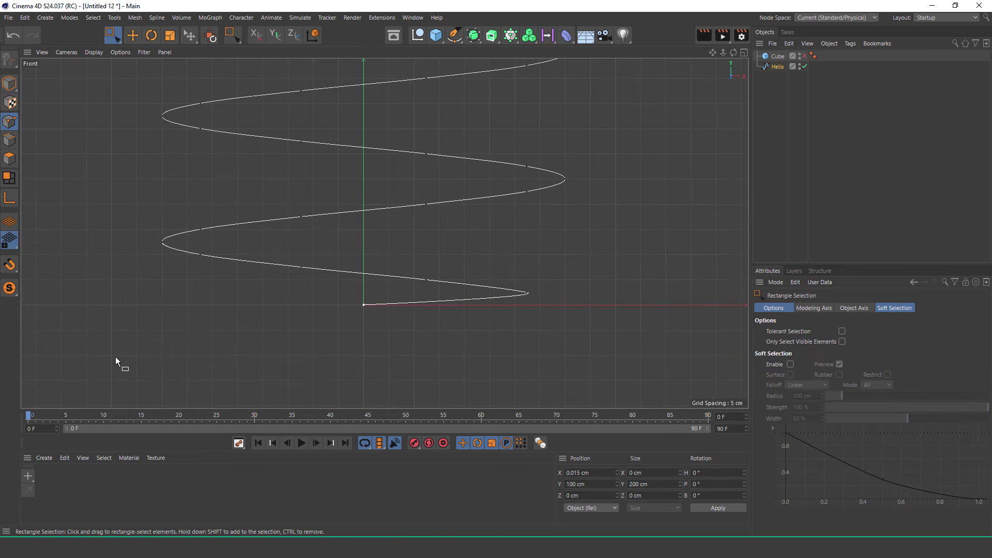
drag(117, 360, 589, 212)
scroll(457, 265, down, 3)
- Return to the perspective view in world coordinates and restore freehand selection
click(740, 52)
key(F1)
key(w)
alt+drag(416, 259, 430, 165)
alt+drag(420, 228, 419, 262)
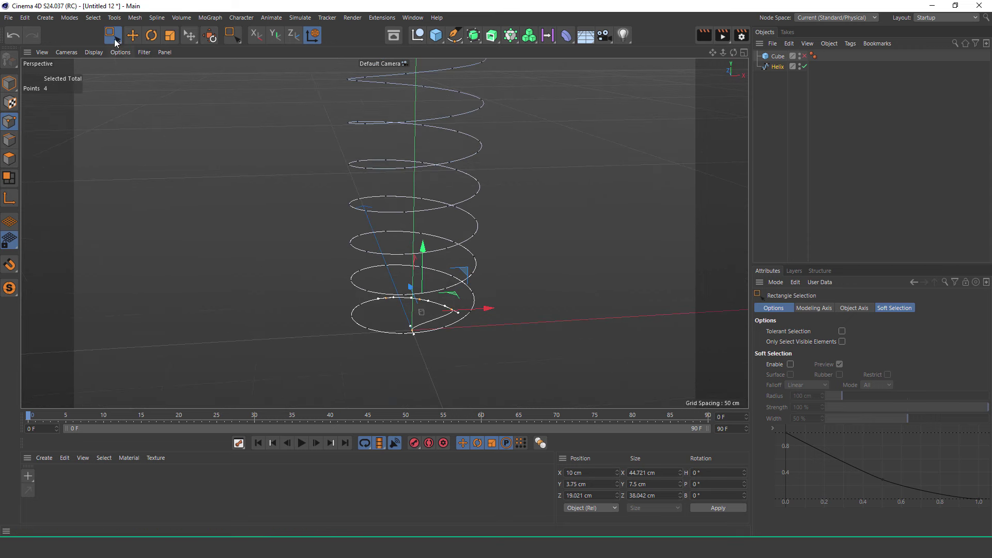
click(115, 42)
click(144, 41)
- Add a Hair Constraint tag to the helix, link the Cube, and Set the points
click(850, 43)
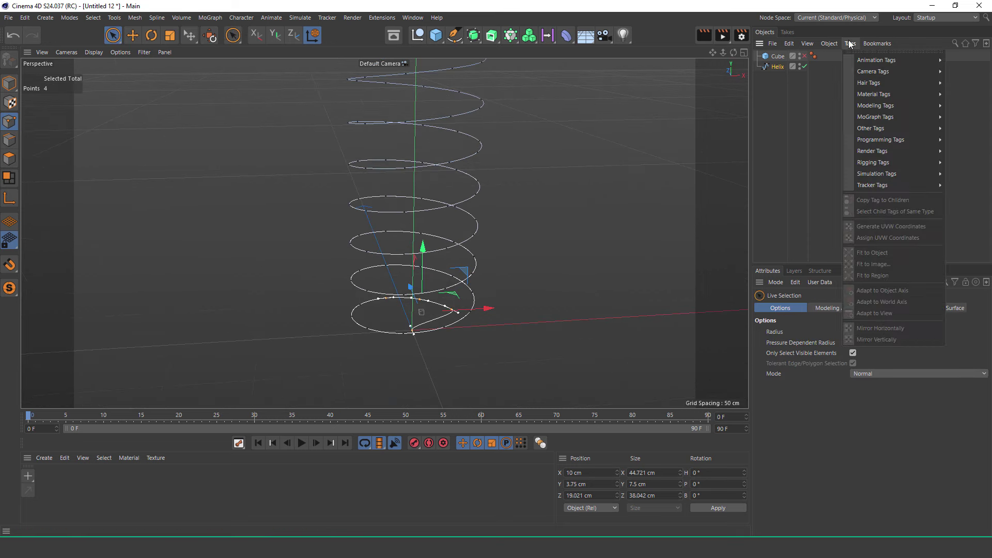
click(829, 95)
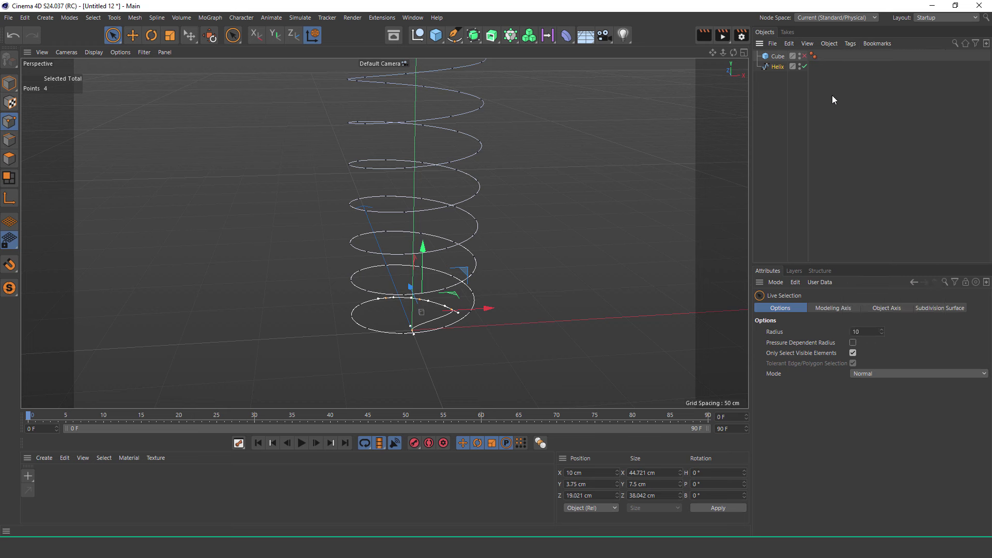
drag(781, 59, 827, 339)
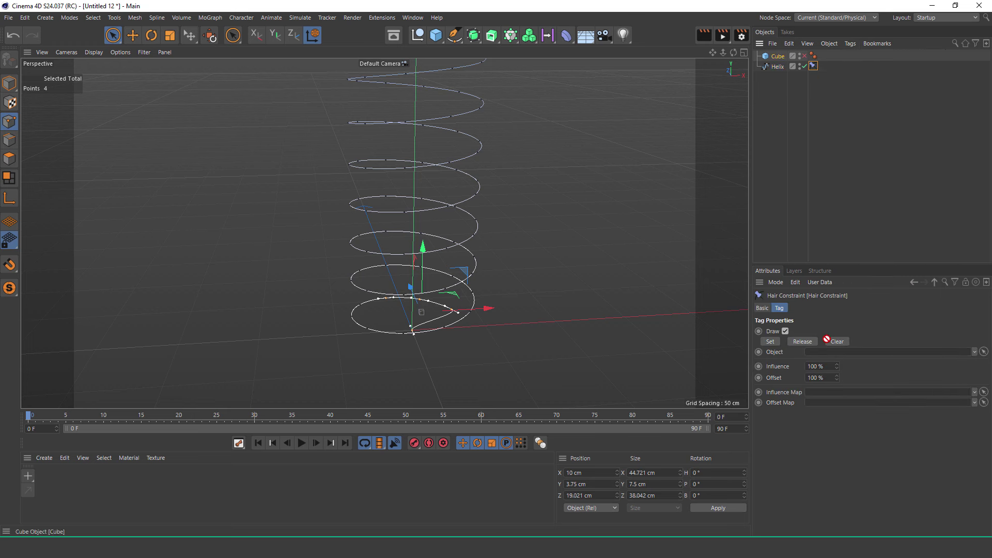
click(804, 55)
click(804, 56)
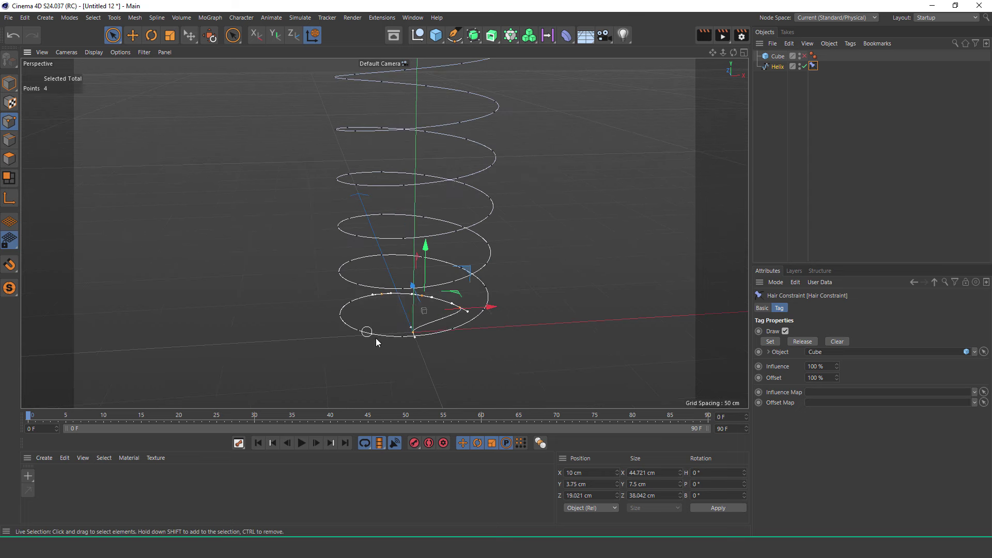
click(770, 342)
mouse_move(507, 289)
alt+mouse_down()
mouse_move(560, 316)
mouse_move(424, 299)
mouse_move(398, 320)
mouse_move(537, 278)
mouse_move(655, 180)
alt+mouse_up()
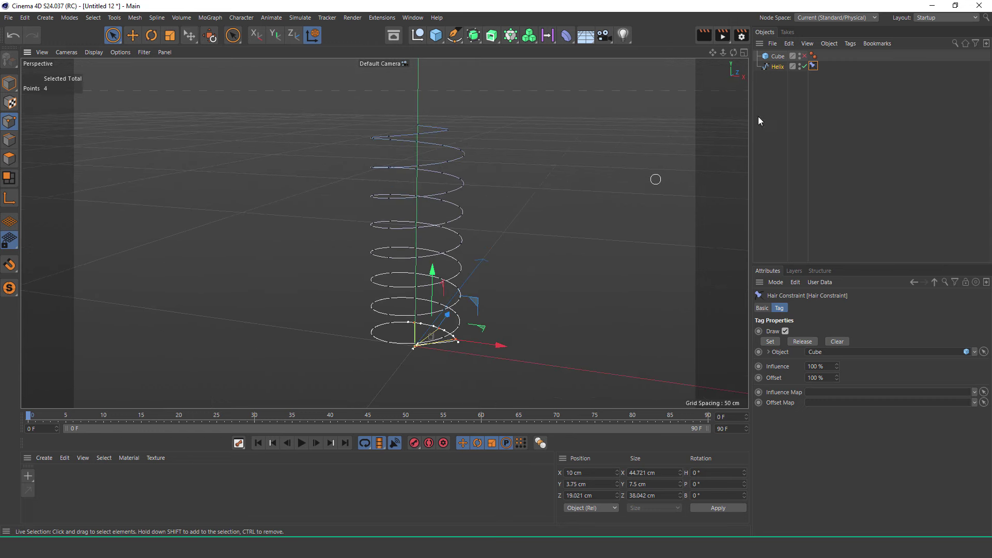
click(778, 67)
click(113, 36)
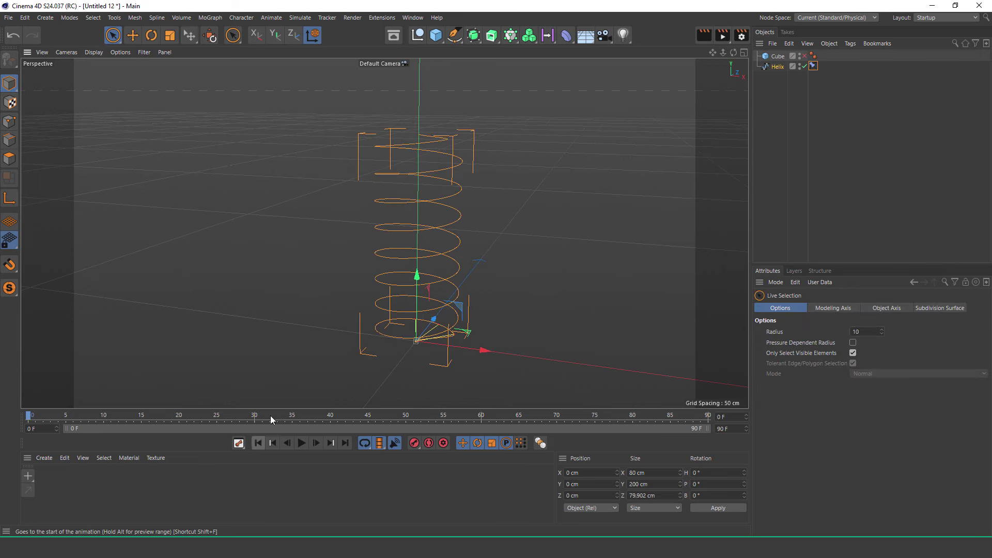
- Add a Spline Dynamics tag to the helix and preview the simulation
scroll(372, 290, down, 2)
scroll(368, 340, down, 3)
scroll(368, 340, up, 1)
scroll(406, 269, up, 2)
scroll(410, 229, up, 2)
scroll(411, 230, up, 2)
click(850, 44)
mouse_move(868, 82)
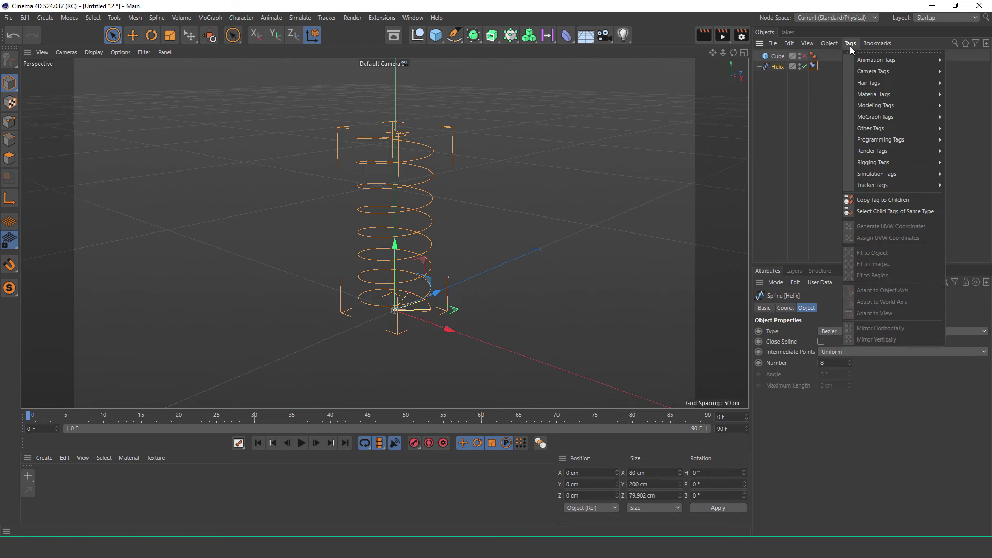
click(822, 161)
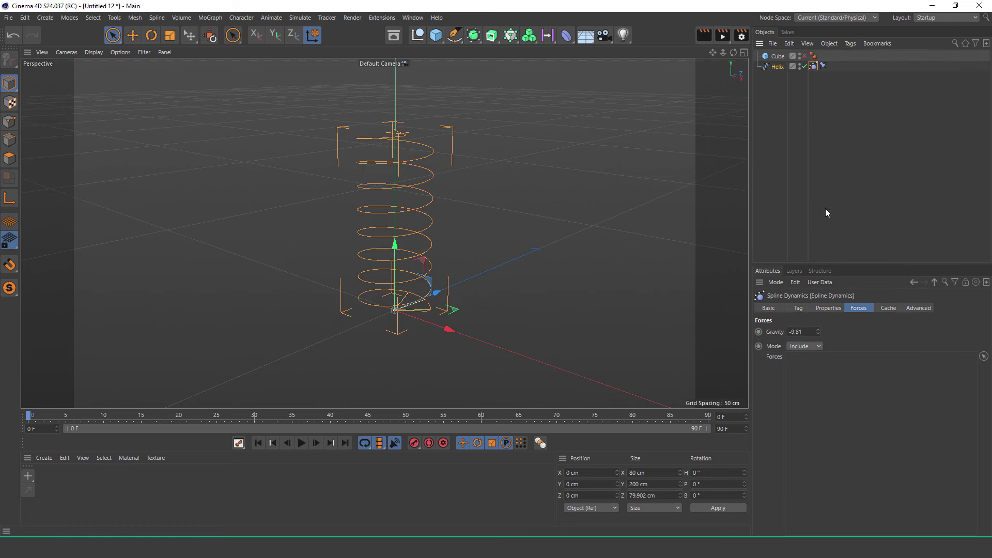
click(838, 310)
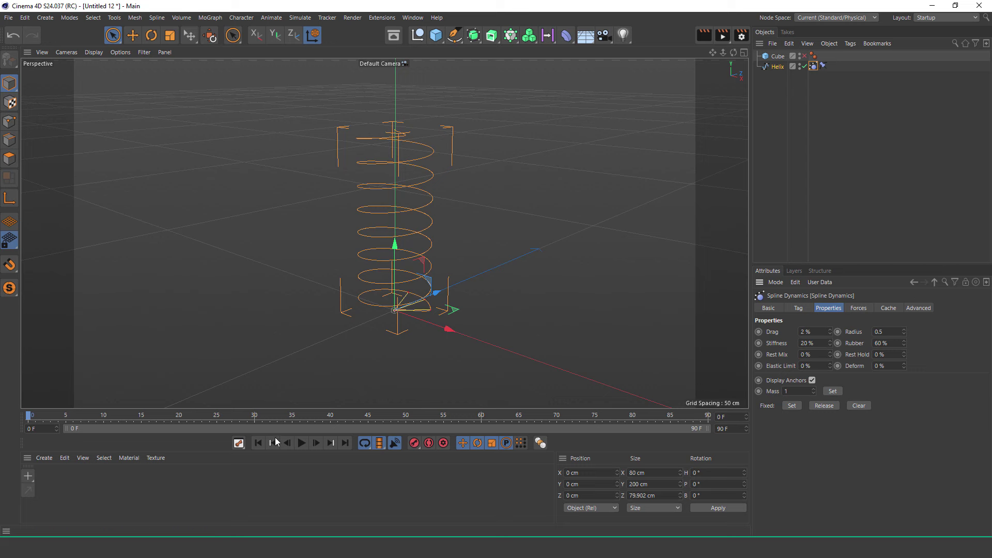
click(302, 443)
click(260, 443)
- Set Rest Mix to 92%, extend the timeline to 140 frames and replay
text(92)
click(301, 443)
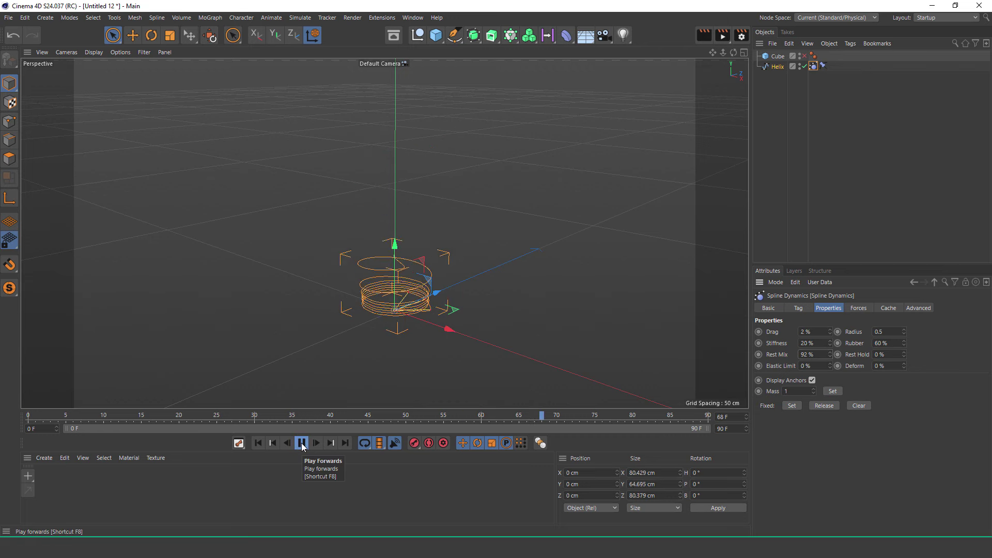
drag(703, 428, 772, 450)
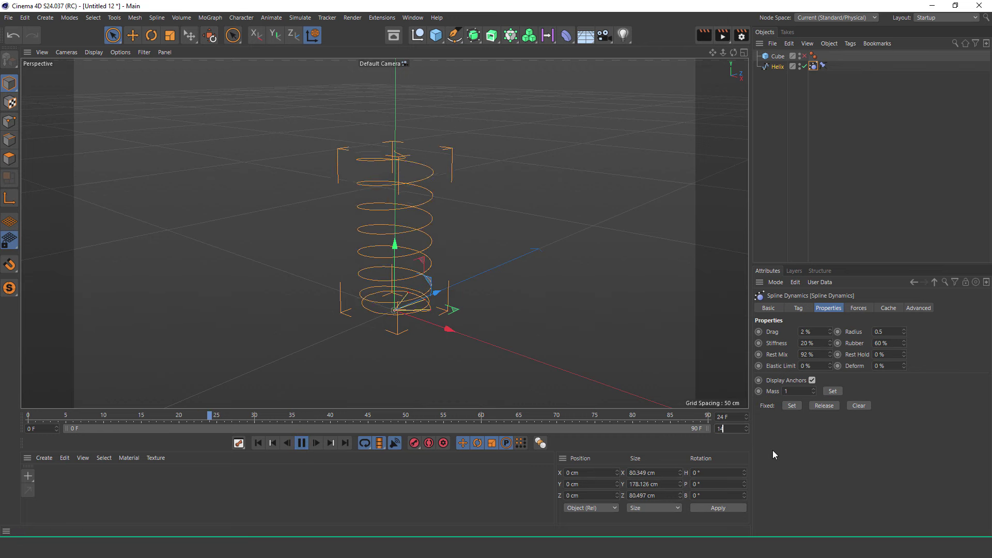
click(302, 443)
key(shift+f)
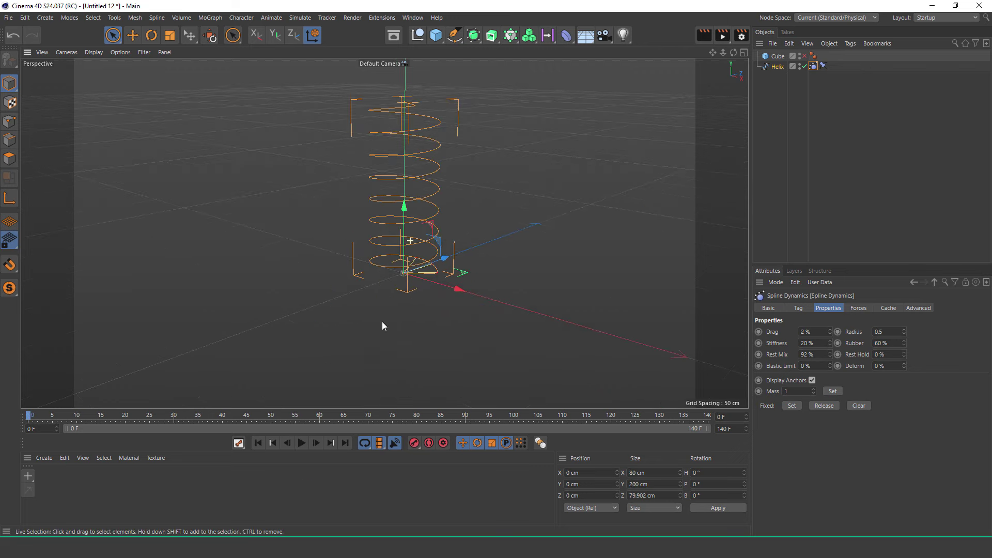
- Raise the spline dynamics gravity to 3000 and preview the spring stretching
click(859, 308)
text(300)
key(Return)
scroll(401, 305, down, 3)
mouse_move(401, 305)
alt+mouse_down()
mouse_move(419, 187)
mouse_move(421, 306)
alt+mouse_up()
click(308, 443)
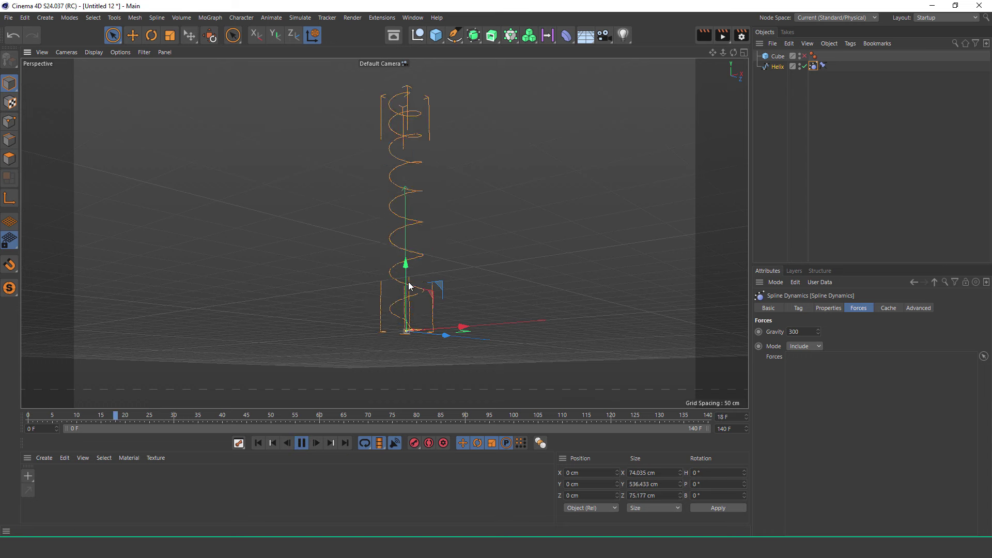
alt+drag(408, 286, 399, 346)
scroll(418, 253, up, 2)
scroll(407, 318, down, 3)
scroll(385, 358, down, 3)
click(806, 331)
text(0)
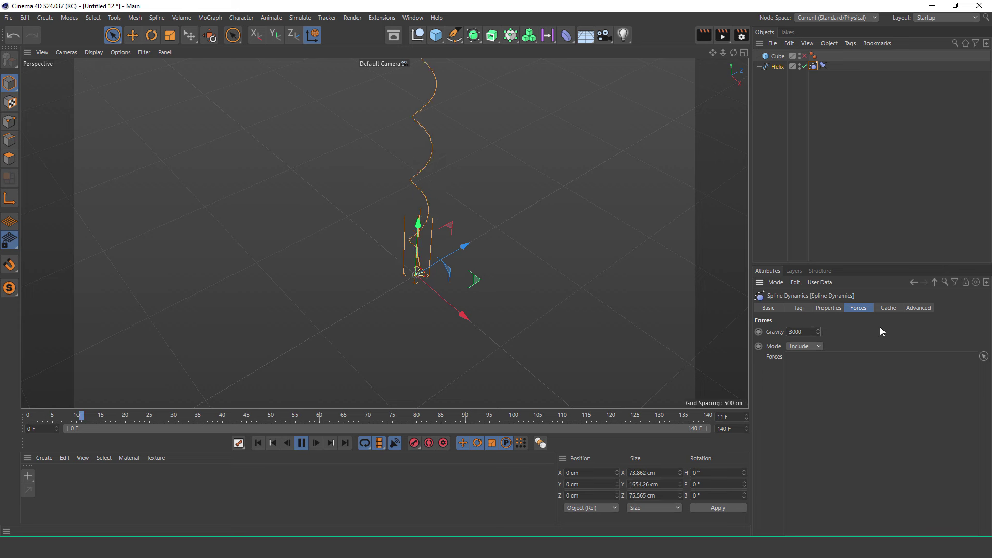
alt+drag(417, 273, 434, 242)
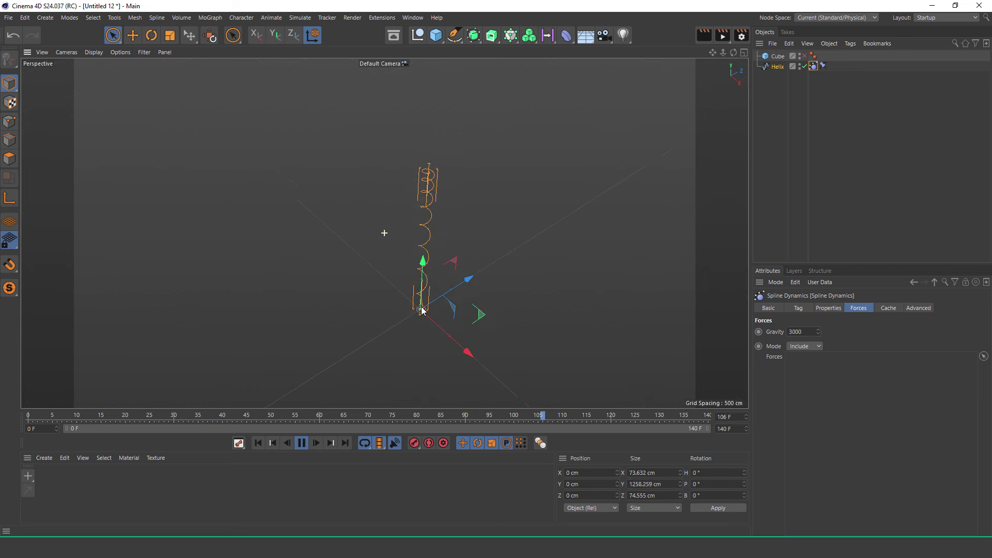
alt+drag(423, 294, 436, 204)
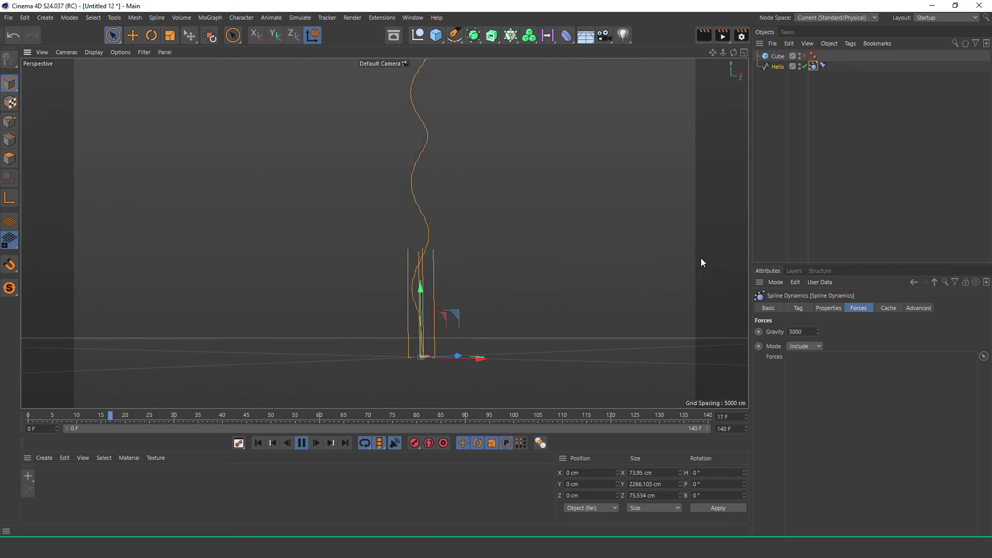
- Set the Advanced simulation Steps to 7
click(919, 308)
click(806, 332)
text(7)
key(Return)
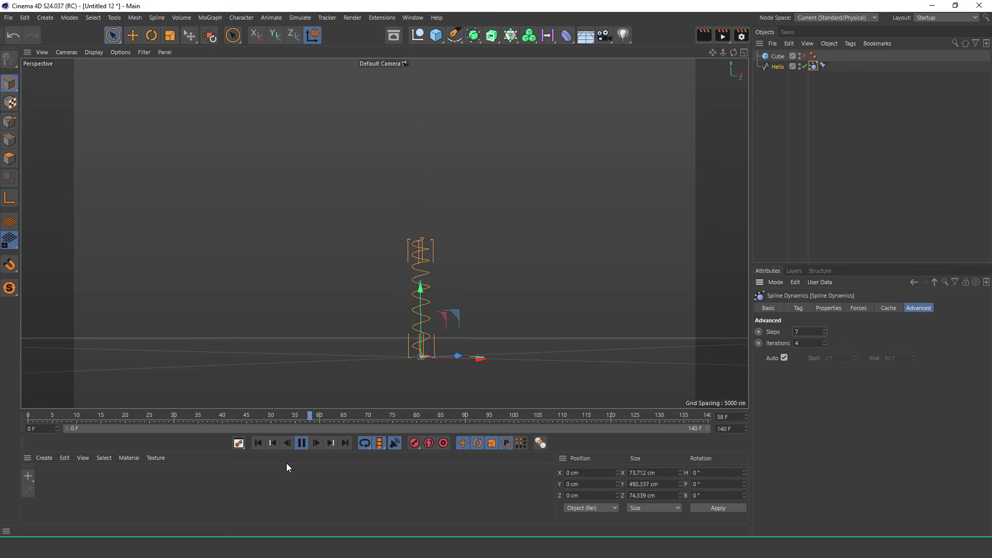
- Set the animation end frame to 120
double_click(724, 429)
text(120)
key(Return)
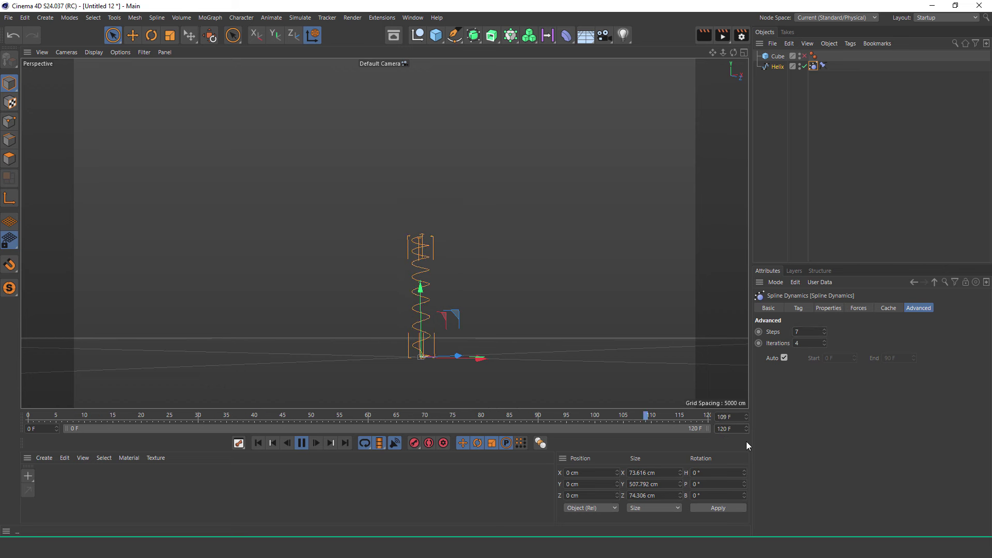
- Play and stop the spring animation, select the Cube, and rewind to frame 0
alt+drag(442, 297, 429, 378)
alt+drag(437, 306, 435, 354)
click(304, 443)
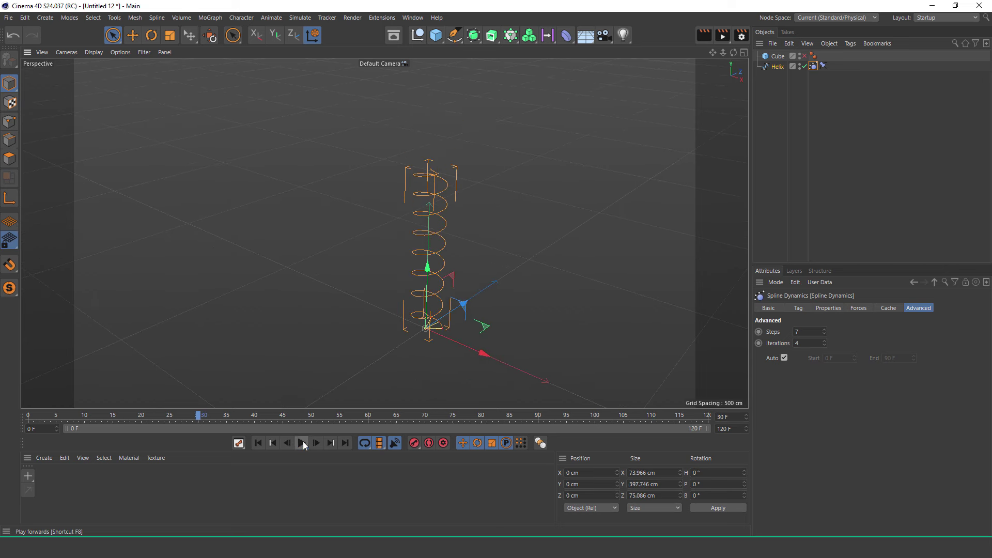
click(262, 445)
scroll(445, 284, up, 2)
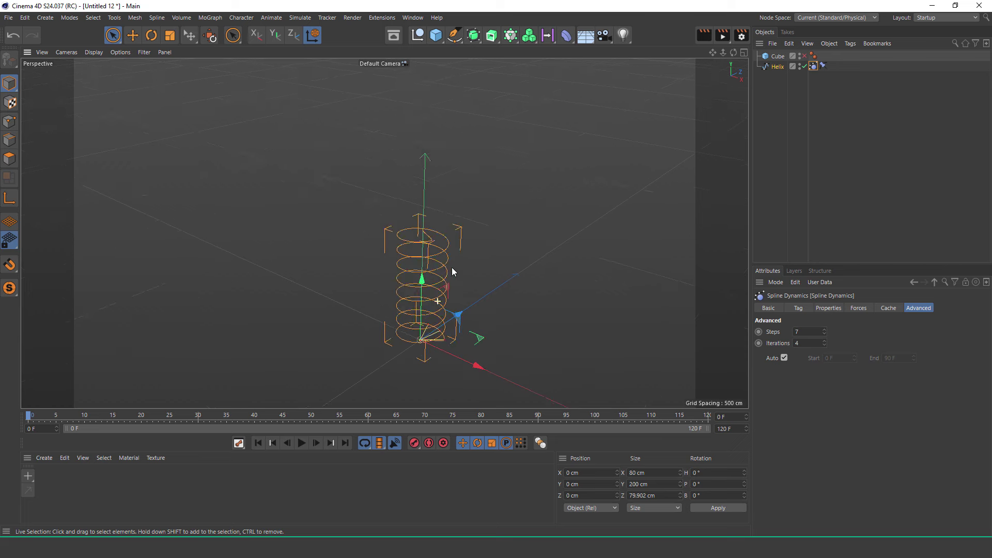
click(300, 445)
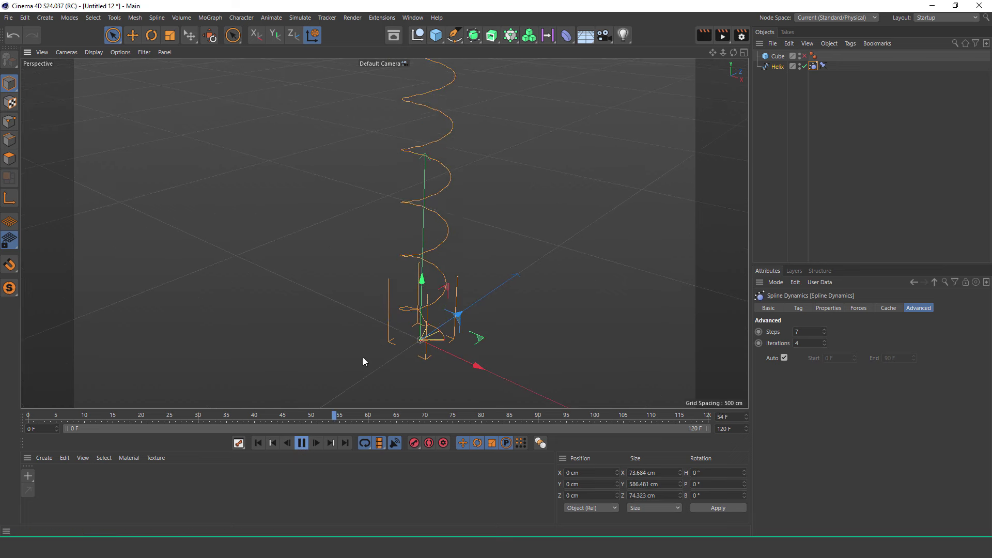
click(302, 443)
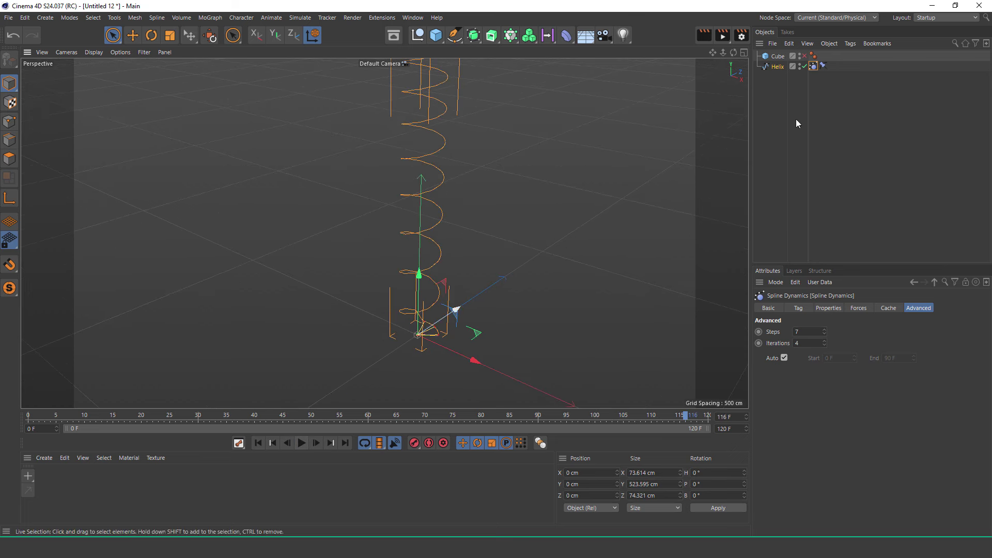
click(779, 58)
click(263, 442)
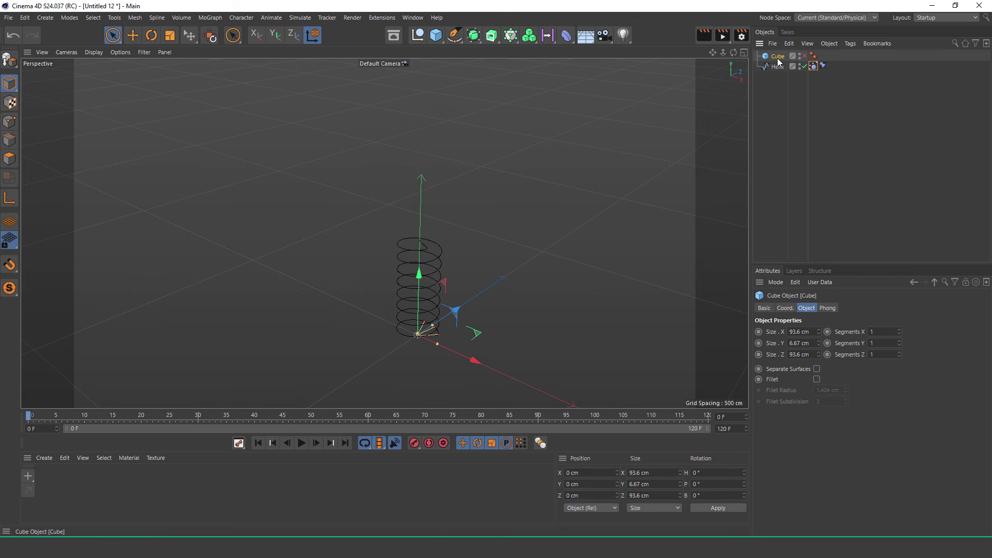
- Make the Cube plate visible and paste a duplicate plate named TOP
click(804, 56)
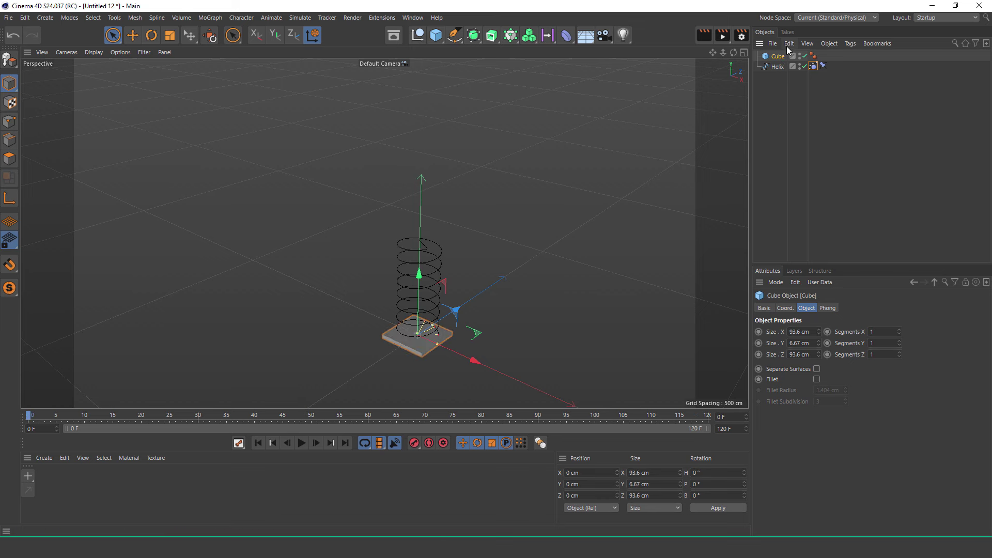
click(787, 45)
click(809, 111)
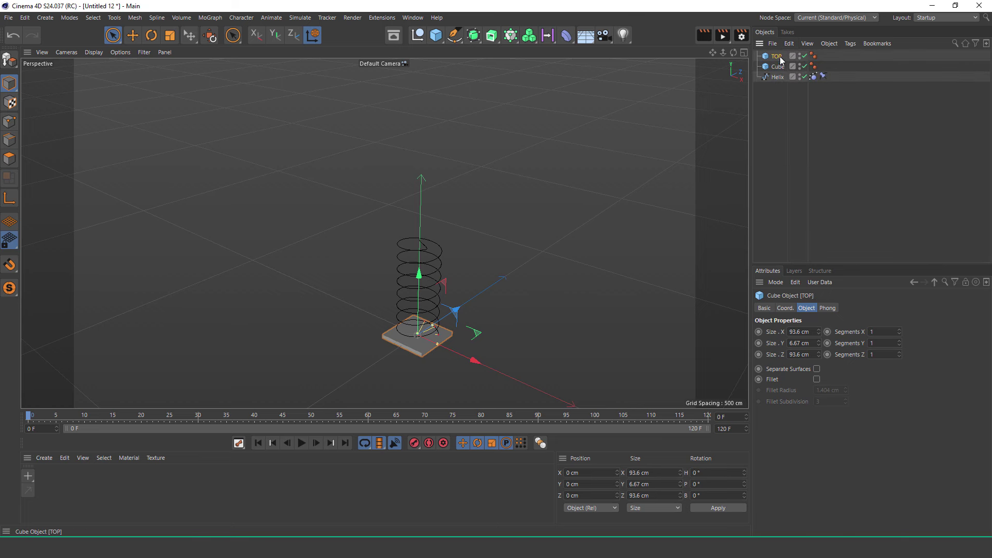
drag(419, 274, 452, 177)
key(ctrl+z)
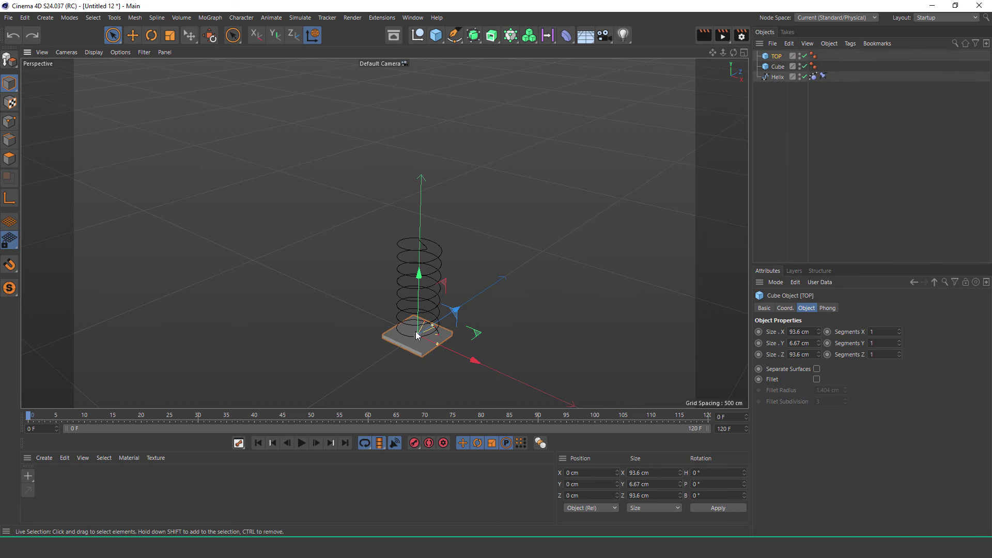
scroll(418, 335, up, 5)
click(775, 77)
click(850, 44)
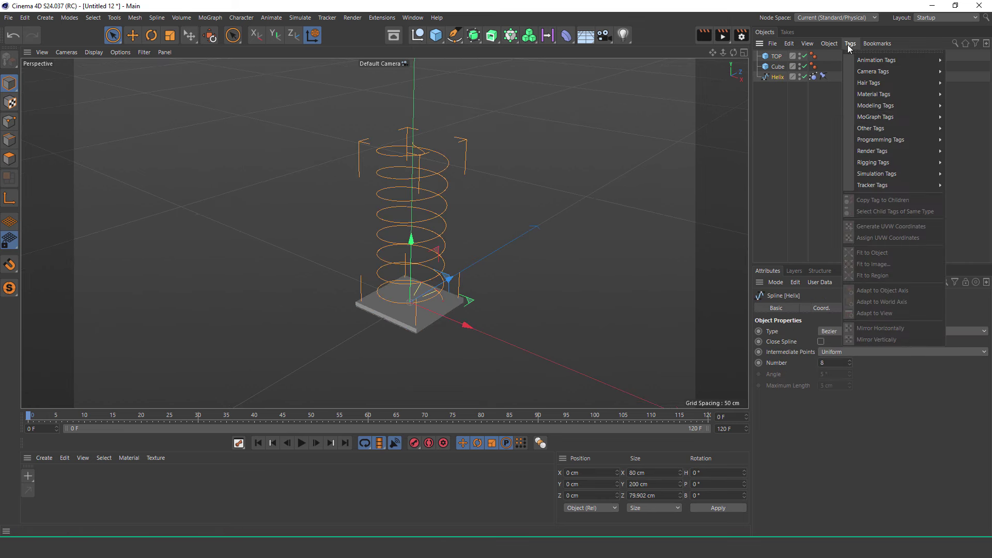
mouse_move(881, 139)
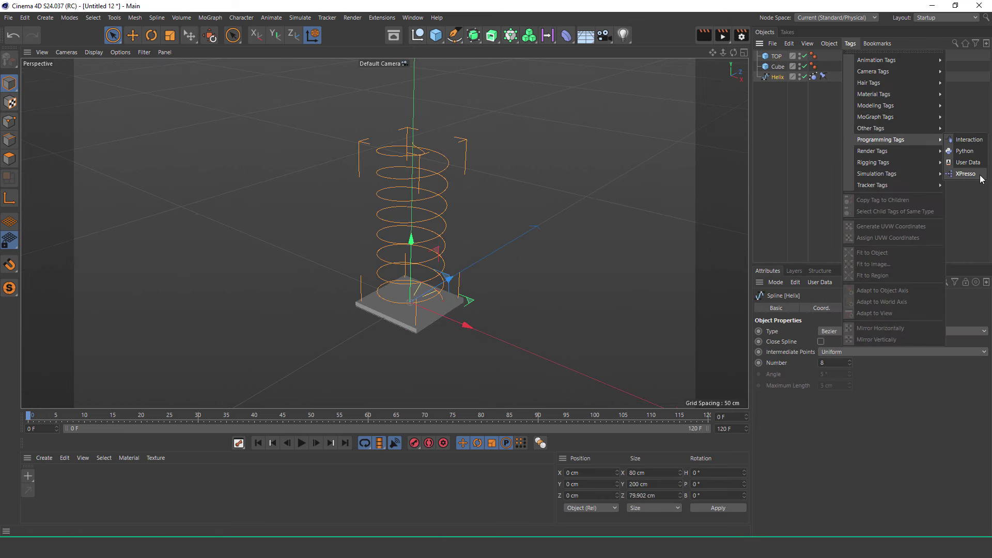
- Add an XPresso tag to the Helix with Helix and Point nodes in its graph
click(980, 178)
drag(765, 169, 707, 148)
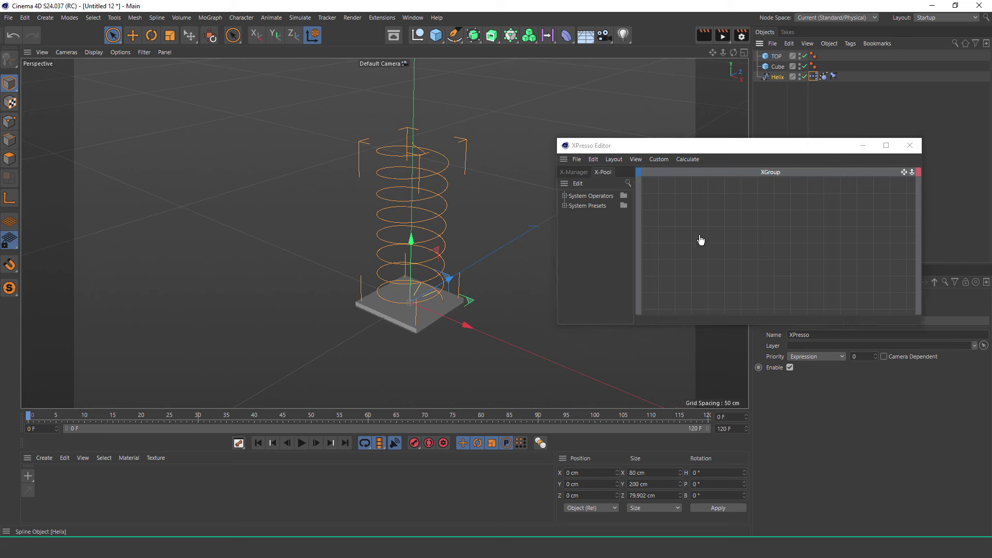
drag(702, 271, 716, 289)
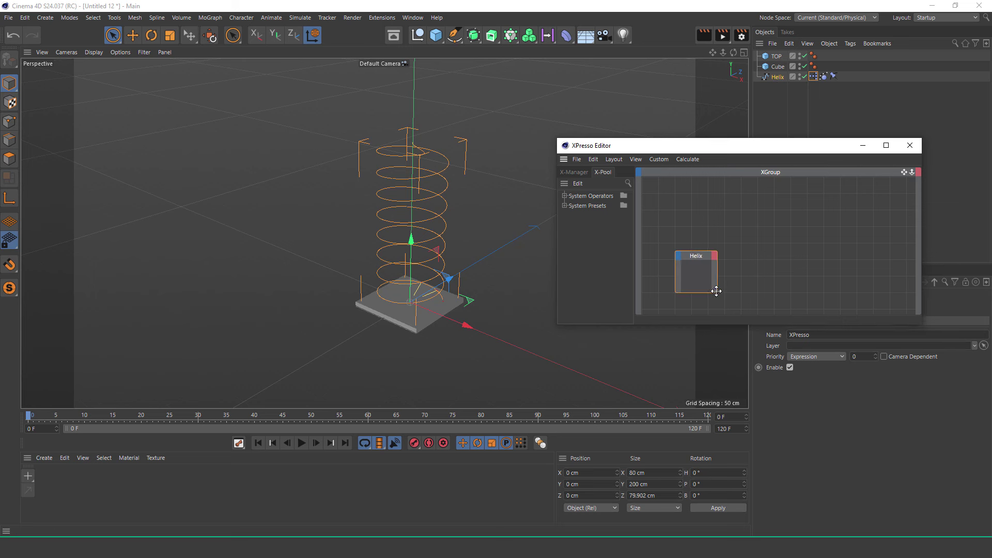
right_click(743, 213)
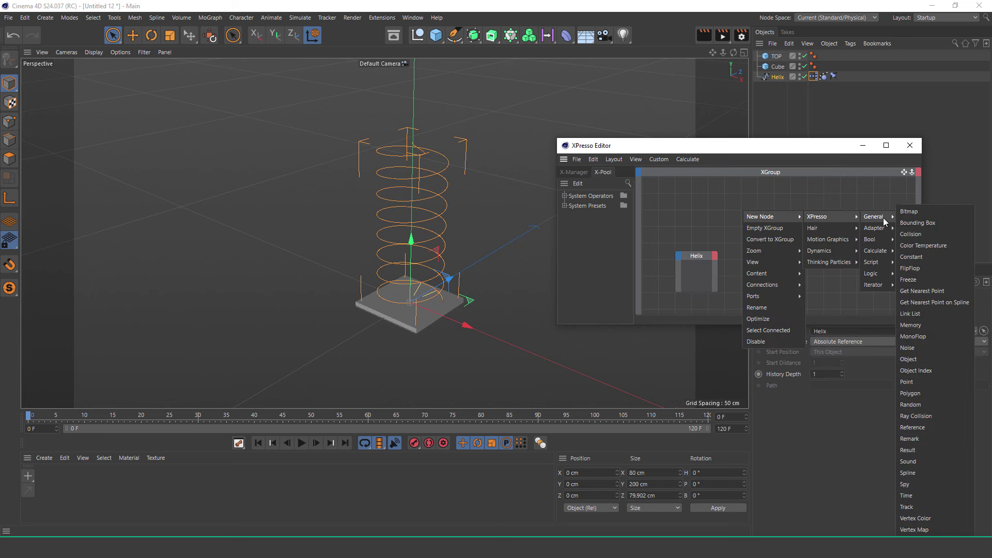
click(927, 382)
click(715, 260)
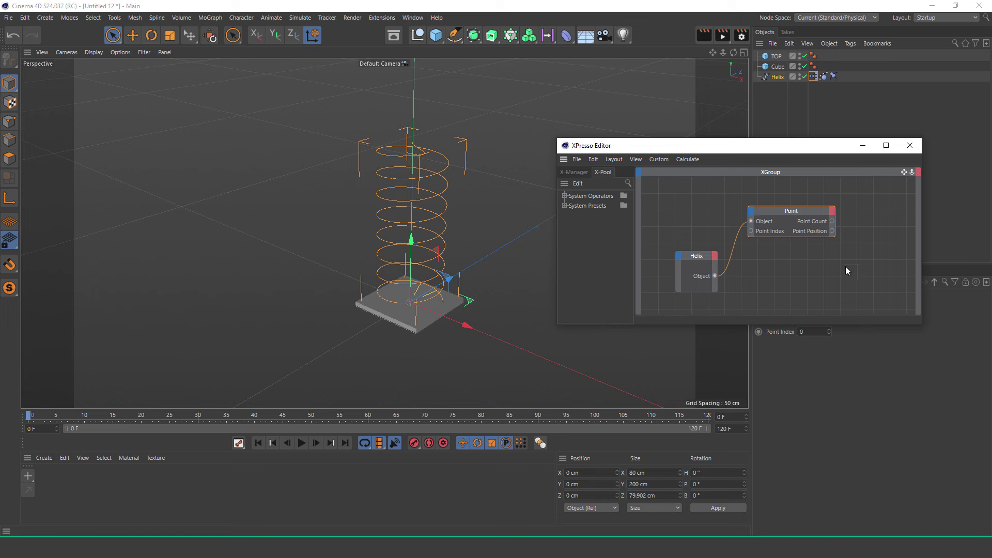
- Add a TOP node and wire Point Position into TOP's Global Position, then test playback
drag(783, 143, 732, 149)
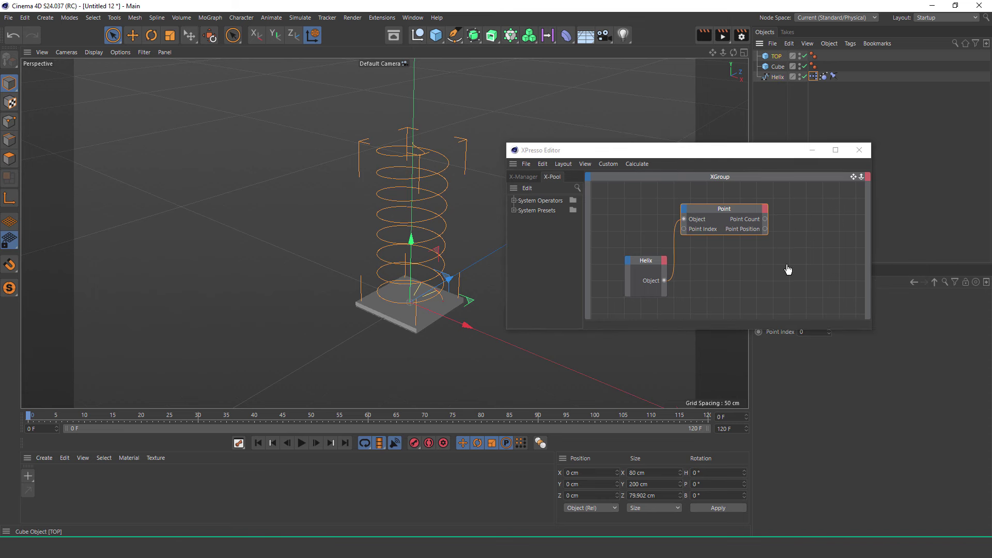
drag(787, 270, 786, 268)
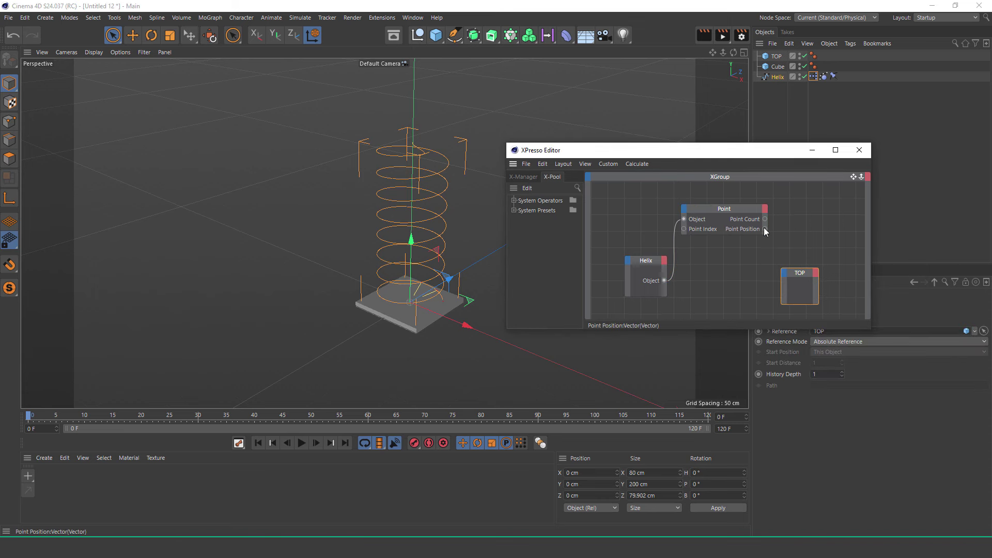
drag(766, 231, 784, 275)
click(937, 307)
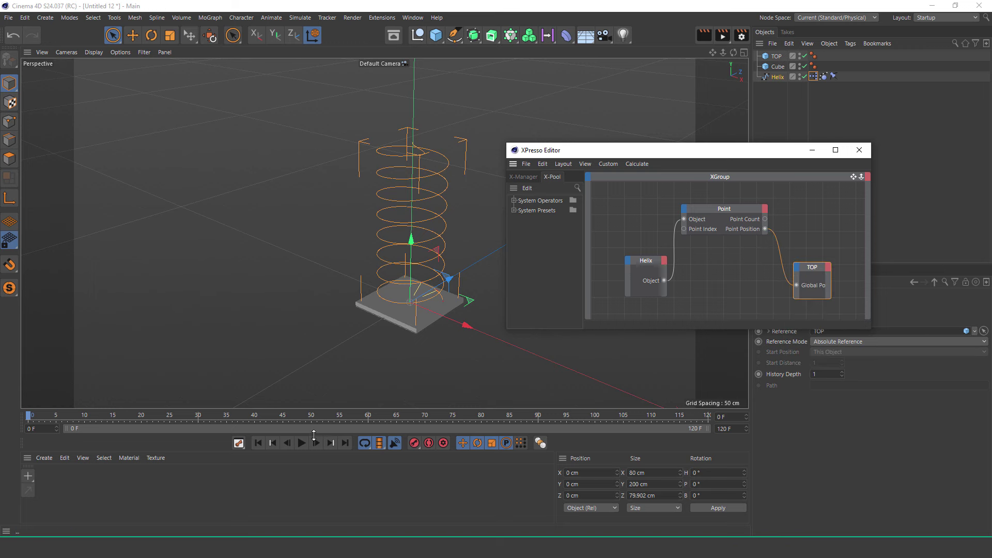
click(301, 443)
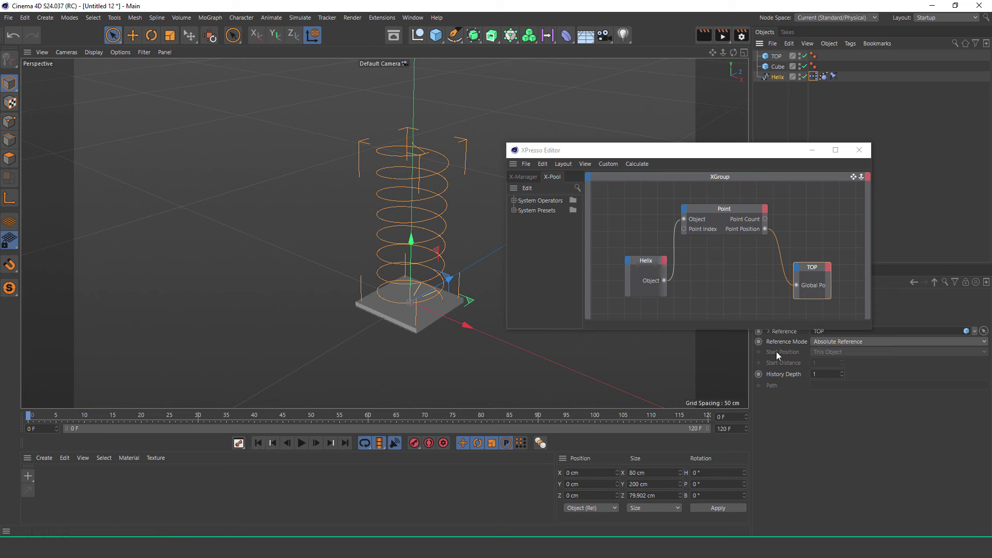
- Set the Point node's Point Index to 100
click(731, 212)
drag(786, 155, 792, 131)
click(812, 332)
text(100)
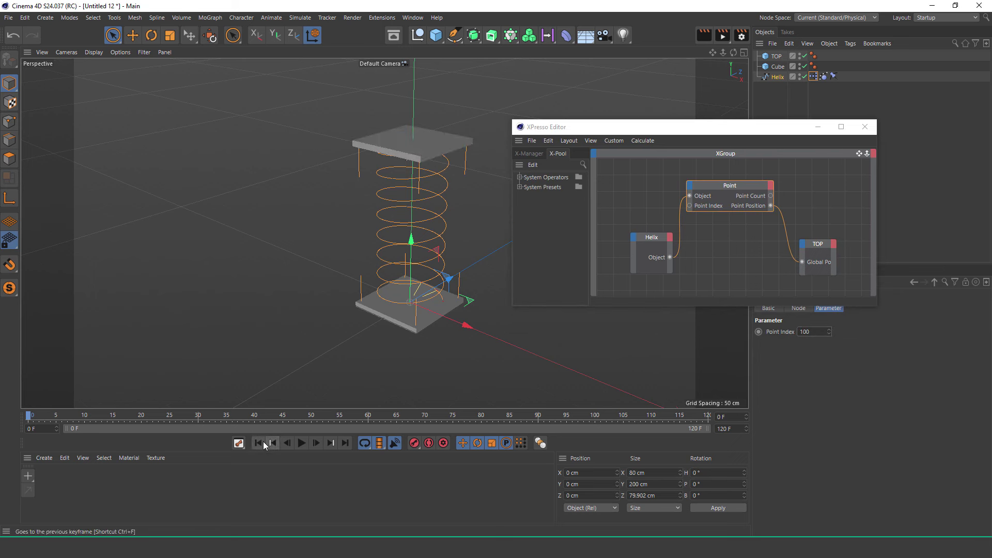
- Watch the playback from several angles as TOP rides the spring's top, then stop
scroll(440, 208, down, 3)
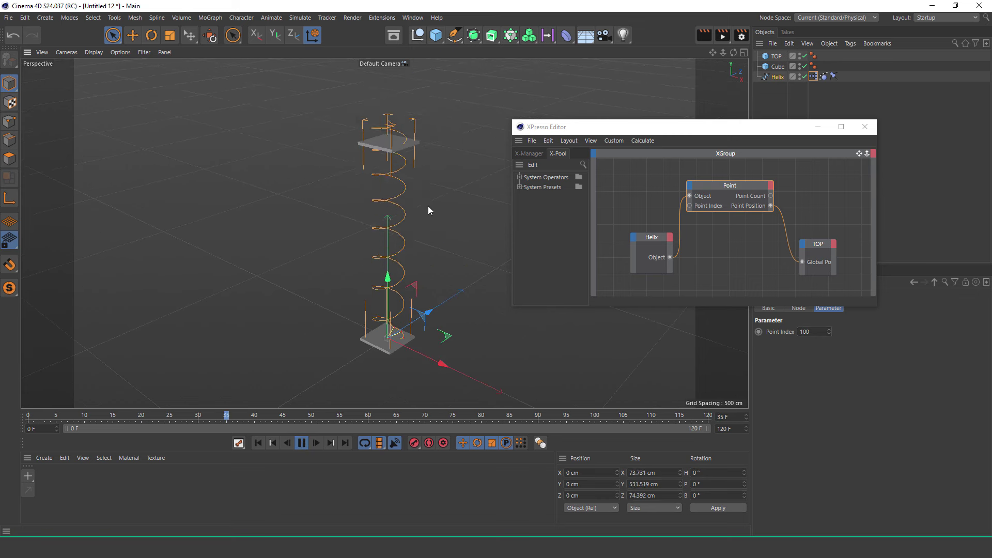
alt+drag(406, 144, 425, 96)
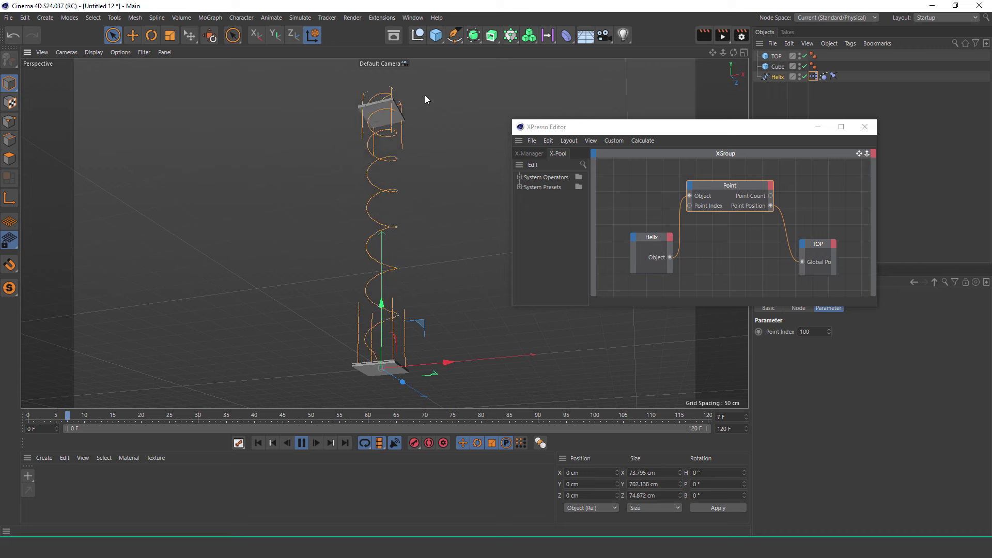
mouse_move(765, 130)
mouse_down()
mouse_move(806, 158)
mouse_move(835, 110)
mouse_up()
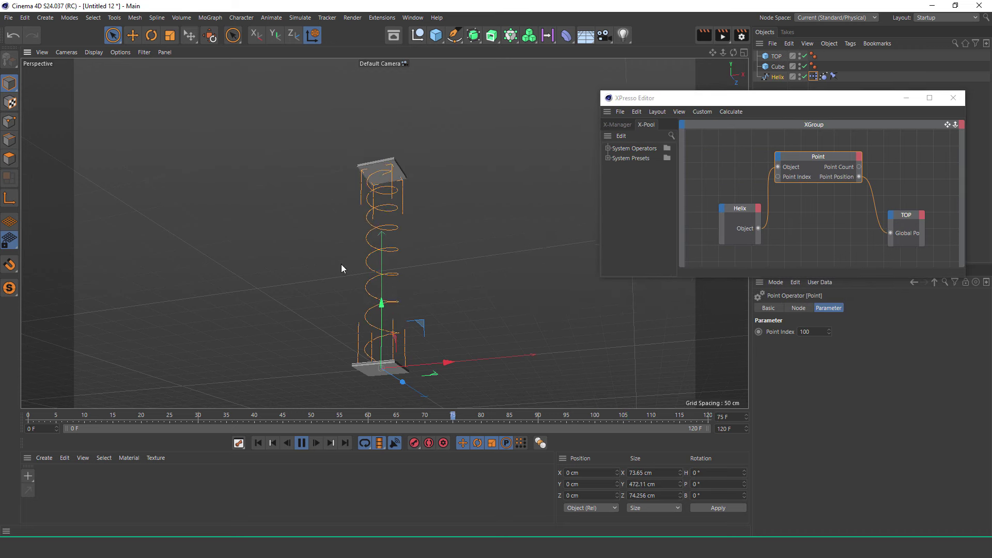
alt+drag(341, 268, 382, 239)
alt+drag(370, 291, 351, 377)
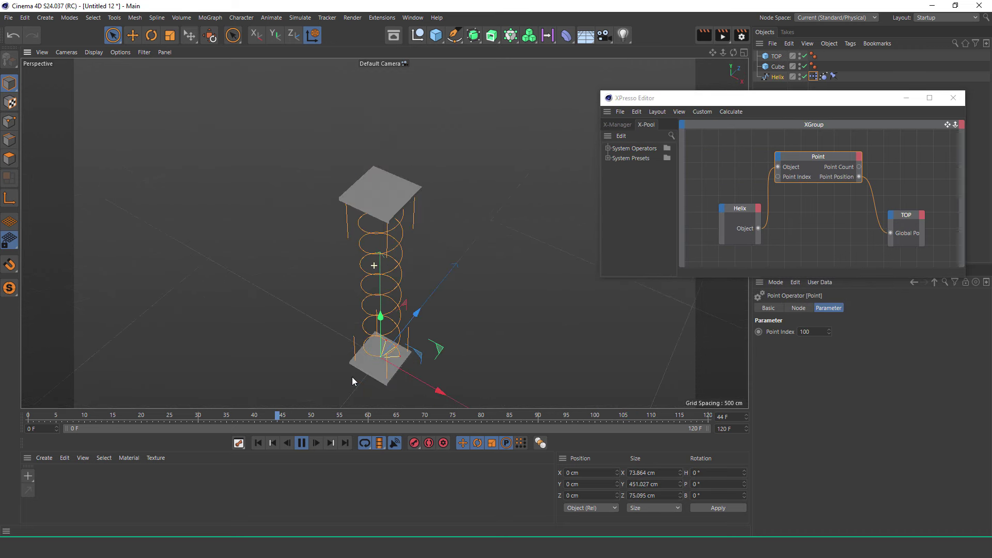
click(302, 443)
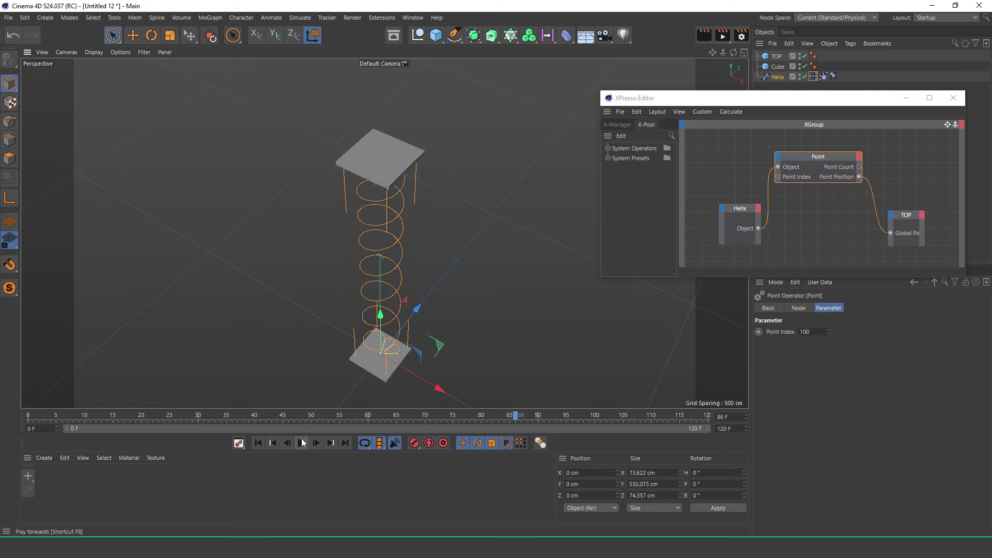
- Make the TOP plate a taller box with Size Y 65.522 cm
click(363, 364)
alt+drag(372, 340, 393, 289)
scroll(402, 232, up, 3)
drag(402, 232, 392, 195)
scroll(393, 195, down, 5)
scroll(333, 380, down, 2)
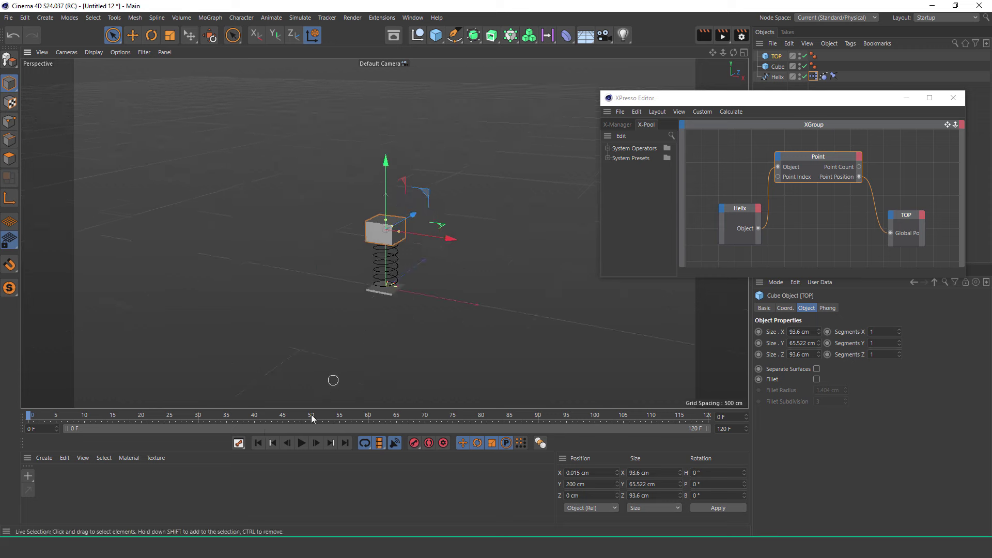
scroll(377, 169, up, 3)
scroll(328, 345, up, 3)
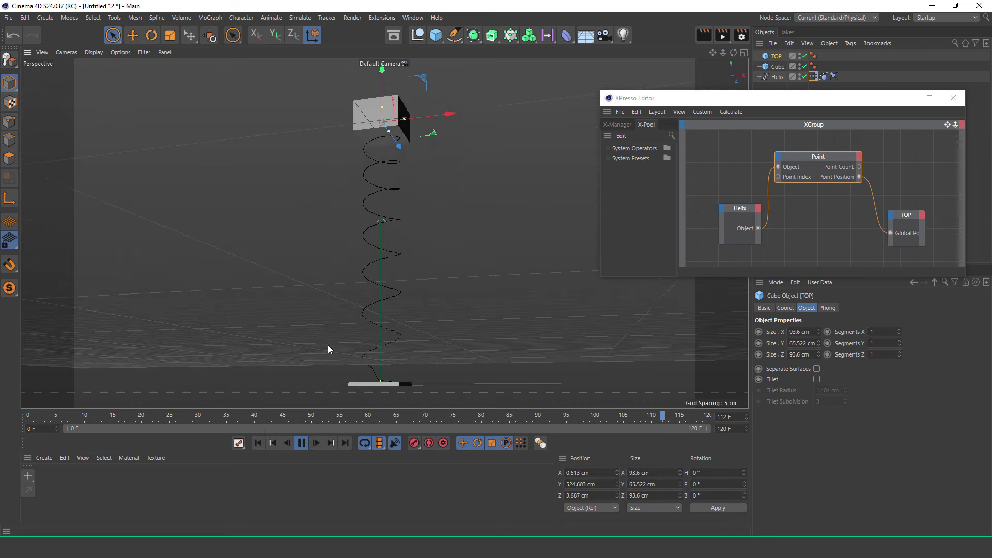
click(303, 444)
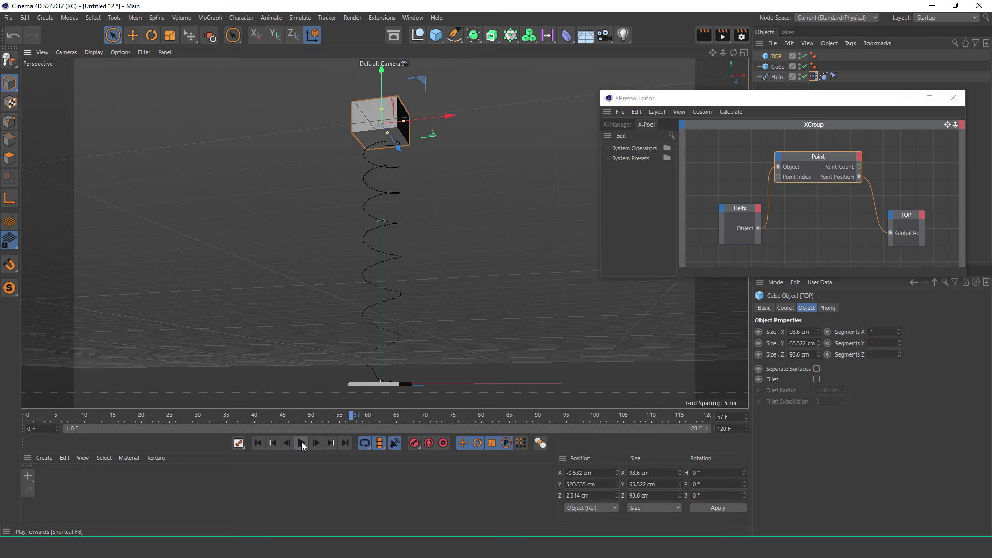
- Enable X-Ray for TOP in its Basic display properties
scroll(369, 226, down, 5)
mouse_move(414, 95)
alt+mouse_down()
mouse_move(514, 275)
mouse_move(570, 241)
alt+mouse_up()
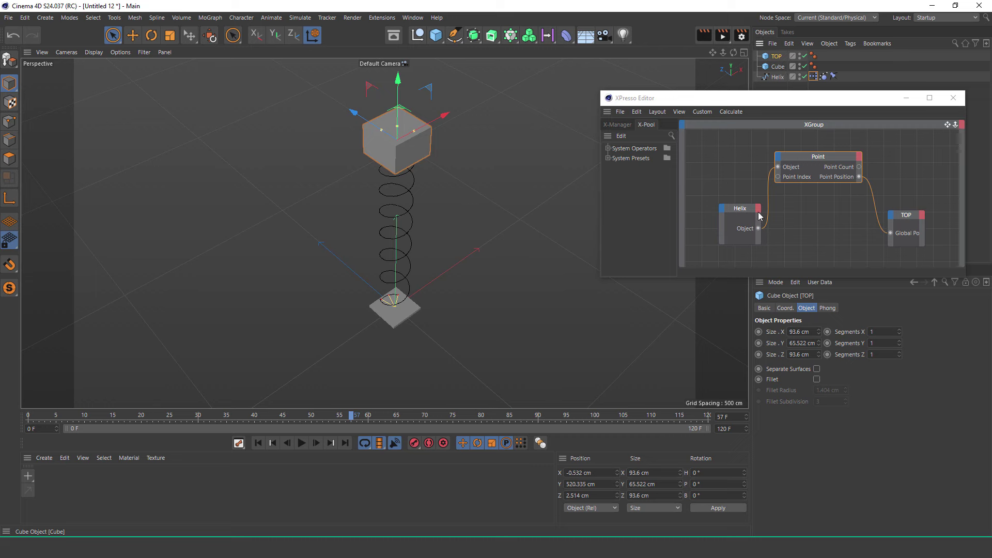
click(764, 308)
scroll(415, 151, up, 3)
scroll(366, 151, up, 3)
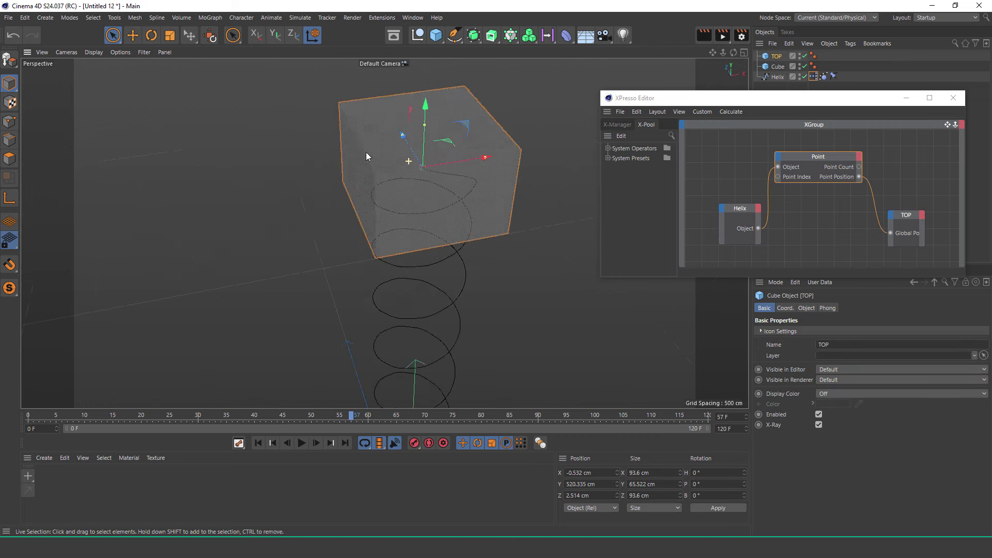
scroll(411, 160, up, 4)
scroll(421, 116, up, 2)
mouse_move(422, 117)
alt+mouse_down()
mouse_move(524, 192)
mouse_move(396, 228)
mouse_move(366, 336)
alt+mouse_up()
- Play and step the animation to check the box on the spring, then select the helix
click(300, 443)
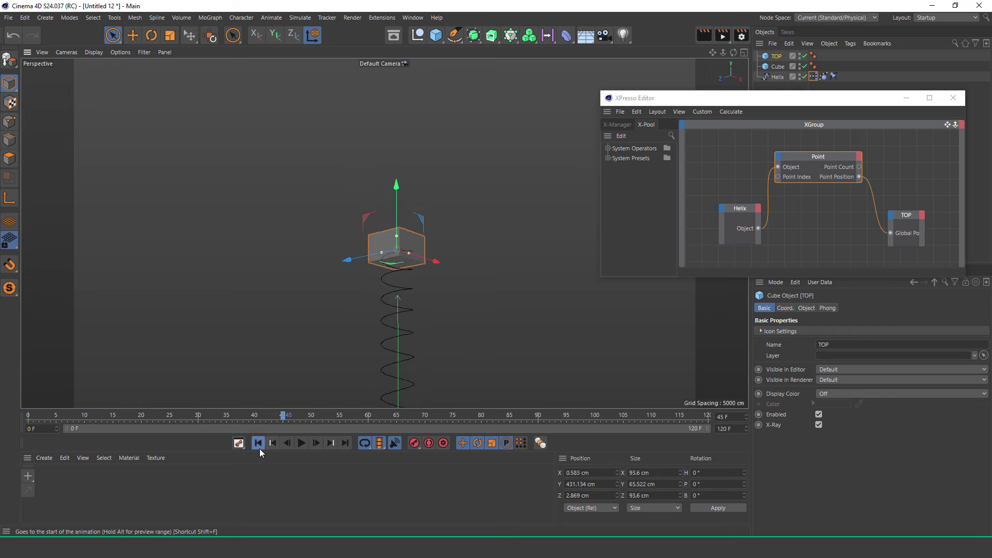
click(321, 444)
scroll(384, 271, up, 4)
scroll(384, 271, up, 2)
drag(759, 101, 713, 191)
click(434, 216)
- Create a Circle spline and scale it down to 77 percent
click(454, 35)
click(558, 68)
key(t)
drag(357, 331, 308, 333)
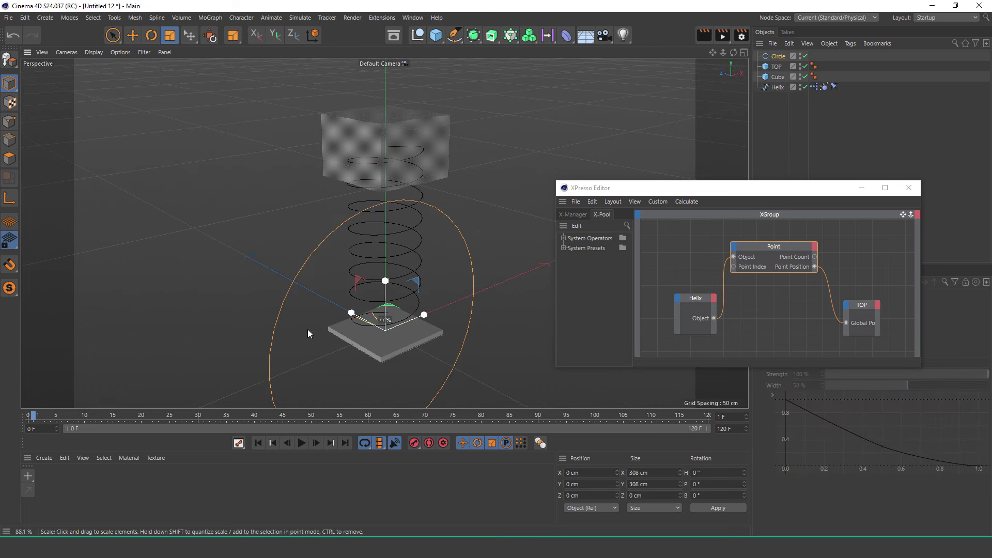
drag(246, 395, 246, 396)
- Add a Sweep containing the Circle ahead of the Helix and preview the tube spring
click(492, 36)
click(576, 68)
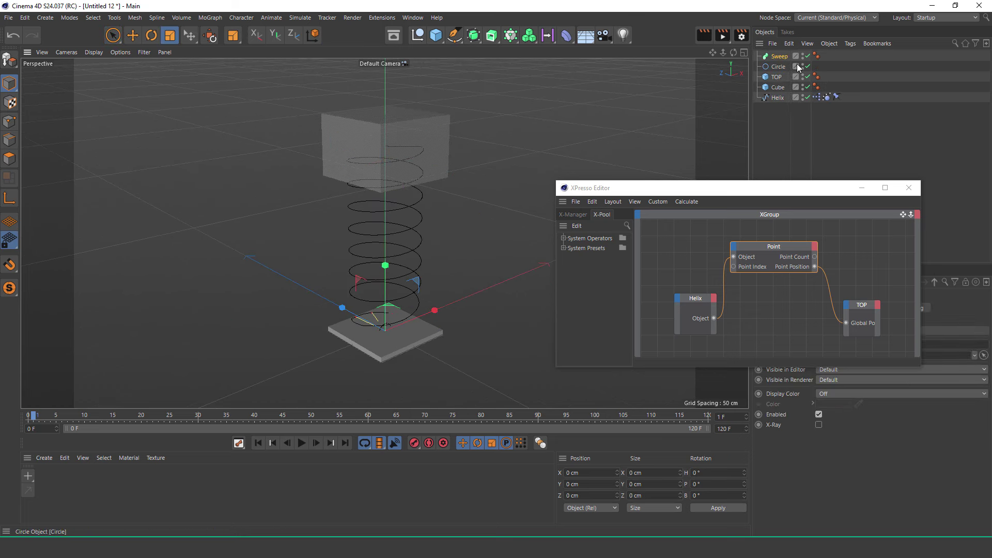
drag(785, 62, 784, 63)
drag(602, 188, 667, 132)
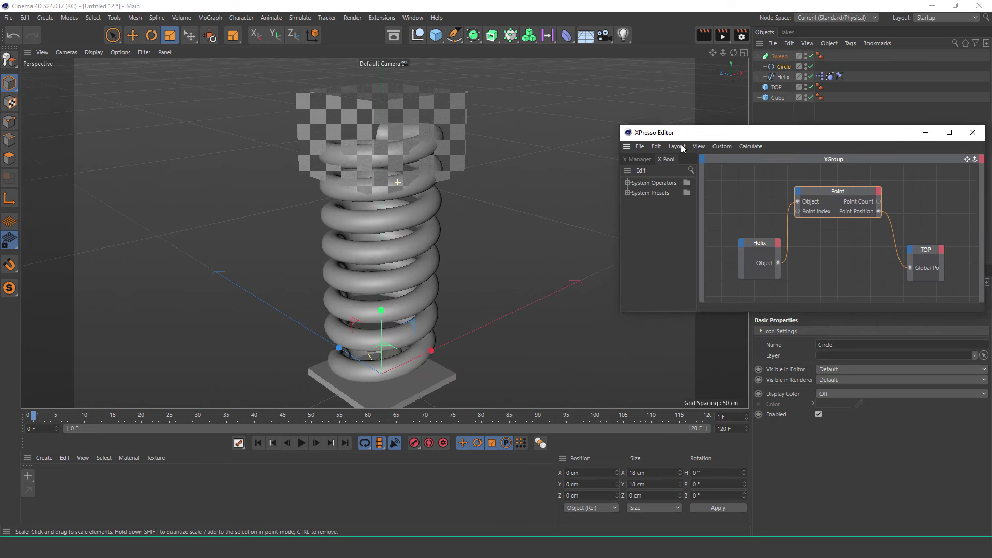
click(301, 443)
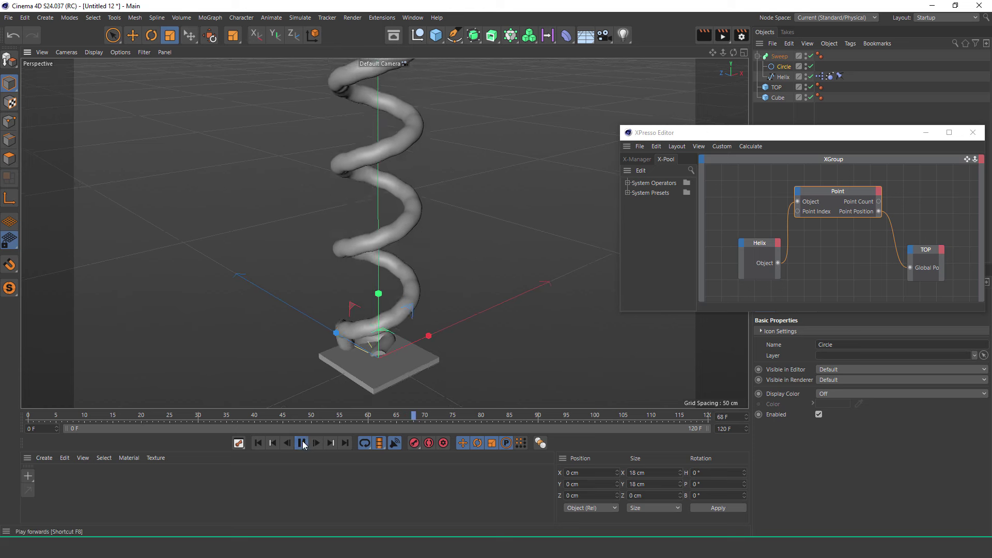
scroll(402, 142, up, 3)
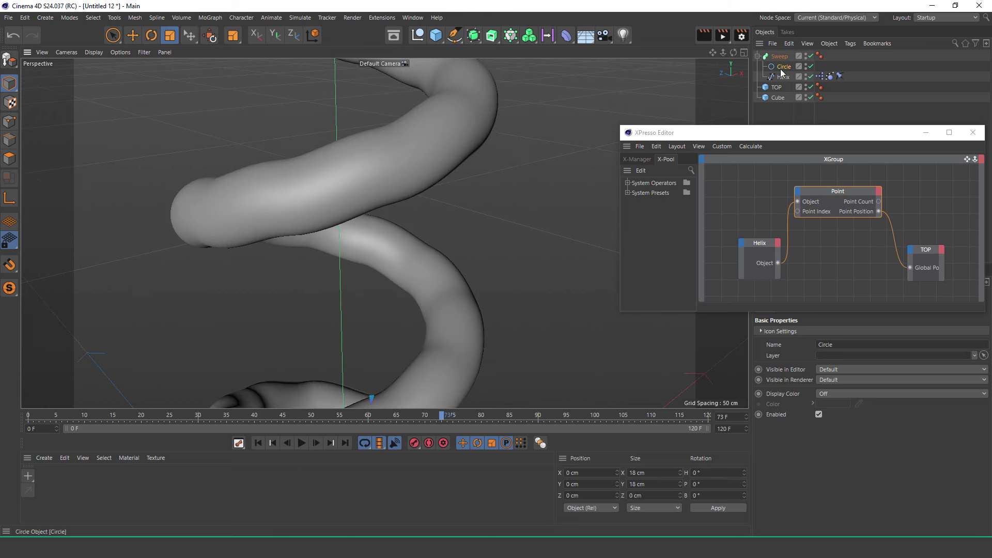
- Set the Helix spline Type to B-Spline
drag(842, 138, 663, 124)
click(860, 309)
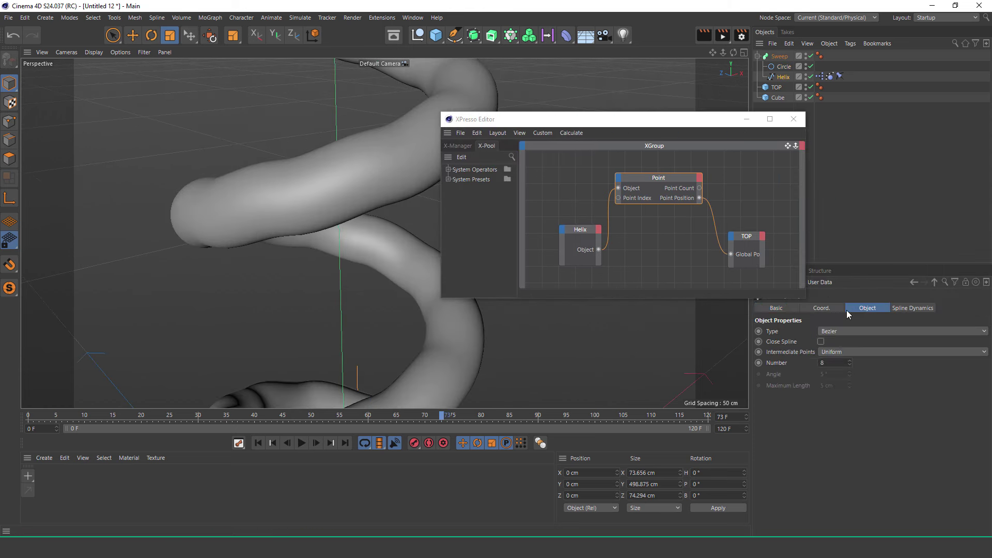
click(860, 376)
drag(594, 119, 733, 134)
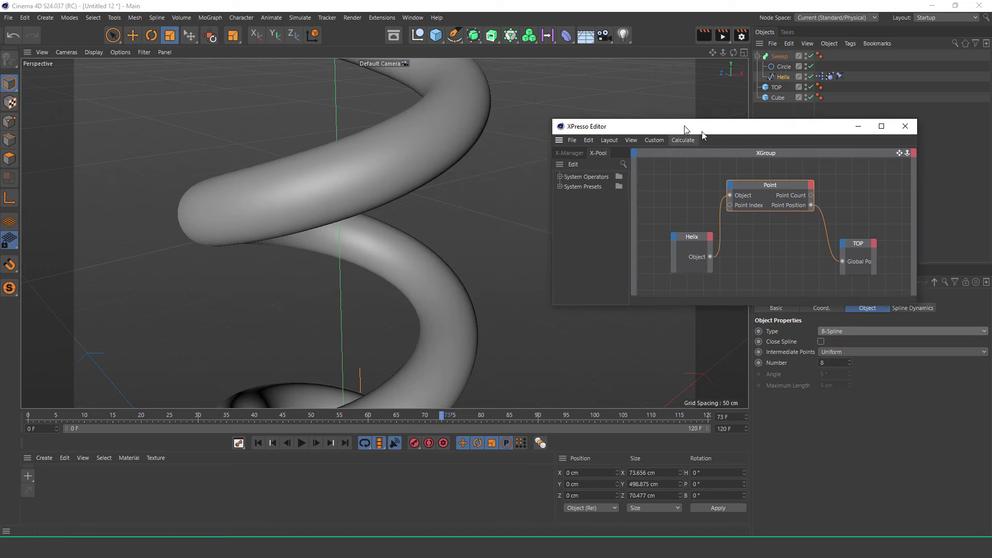
scroll(407, 269, down, 3)
scroll(406, 269, down, 2)
- Rewind to frame 0 and play to watch the TOP box ride the spring
click(273, 443)
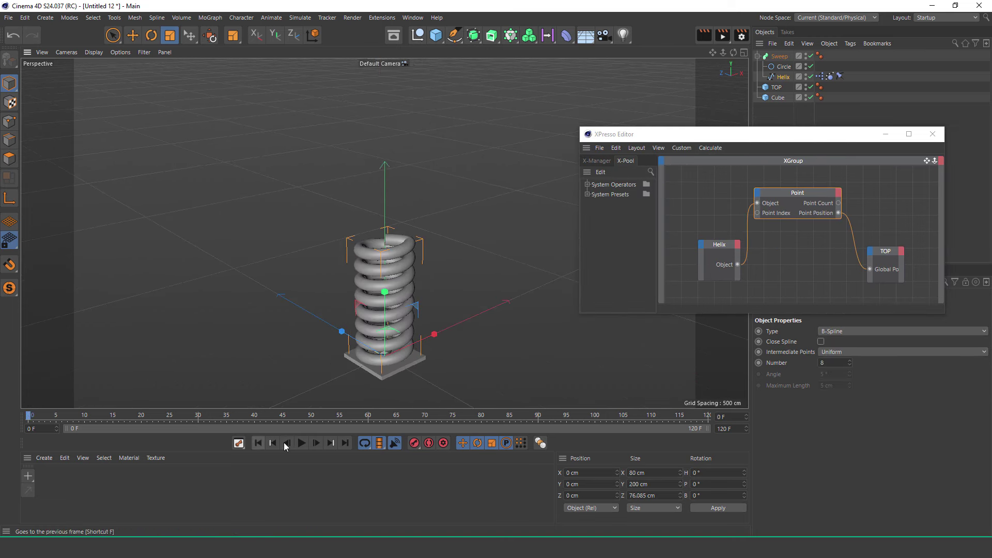
click(302, 443)
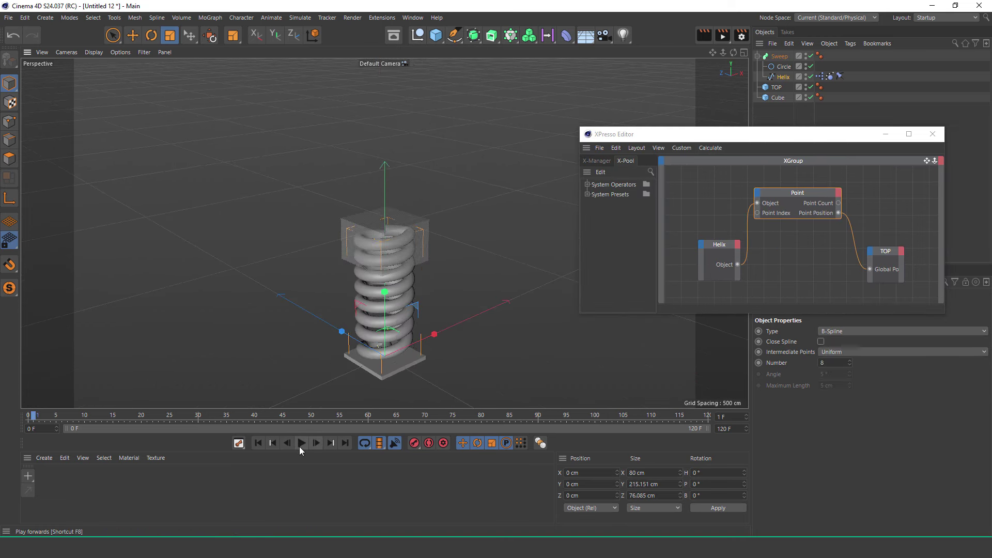
click(779, 88)
drag(773, 136, 791, 107)
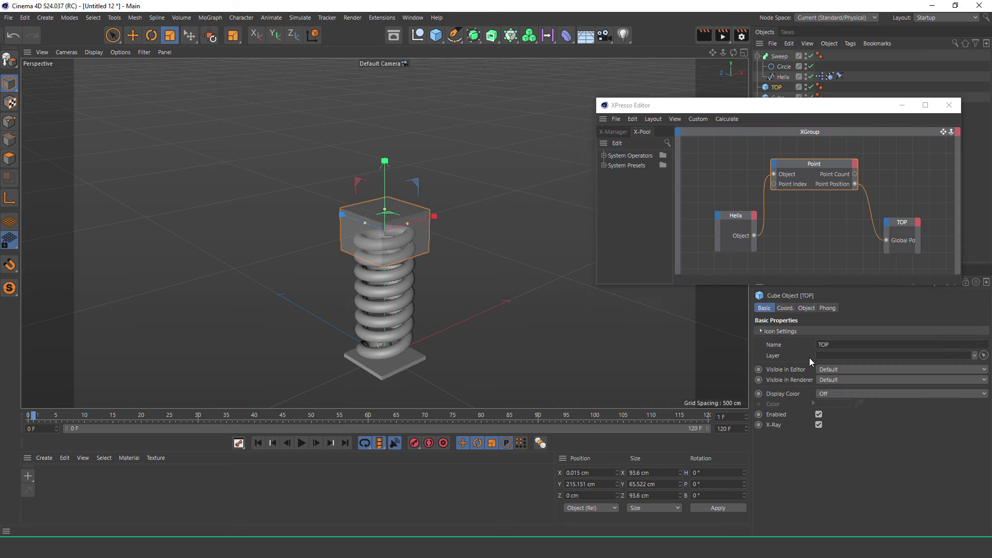
click(302, 443)
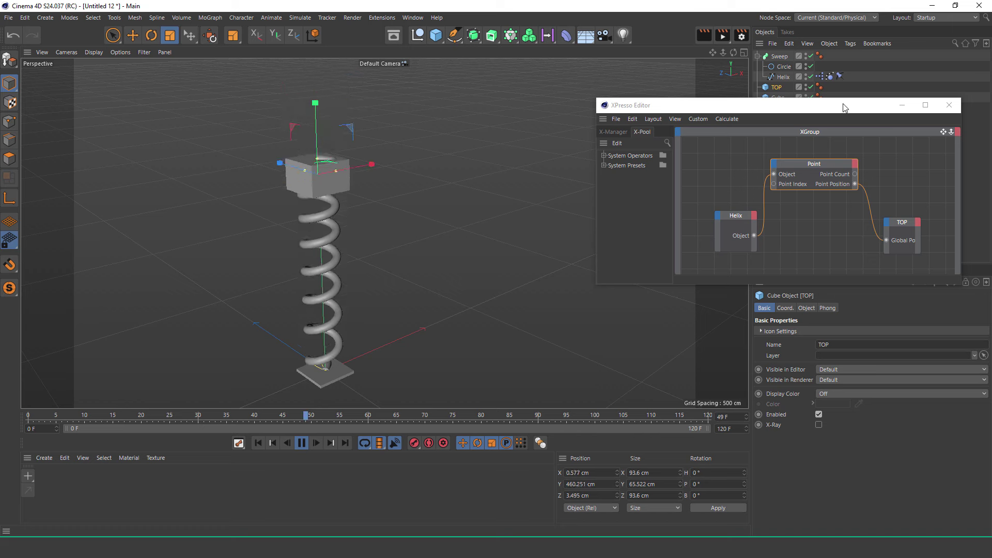
drag(842, 105, 747, 165)
click(824, 115)
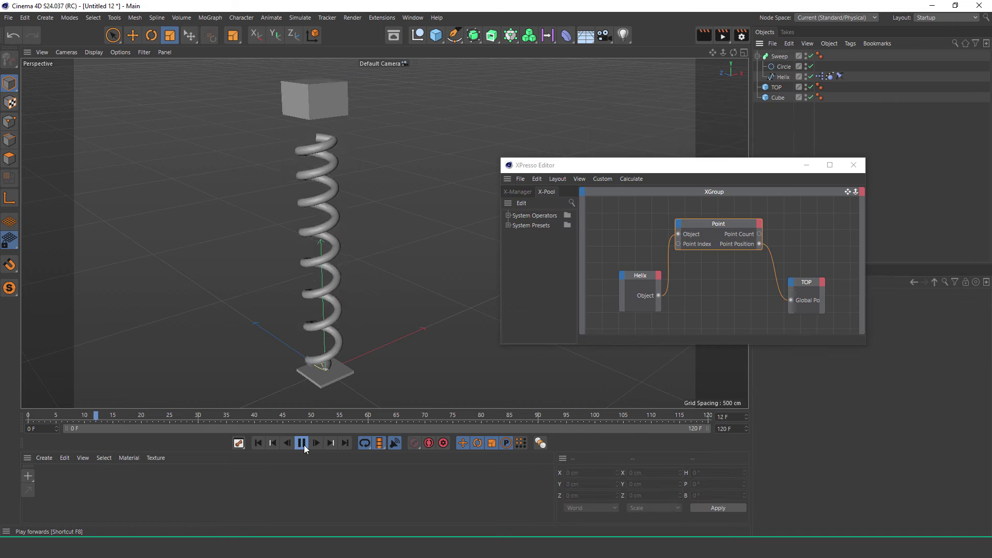
click(303, 445)
- Switch to world coordinates and orbit to a level side view of the spring
key(w)
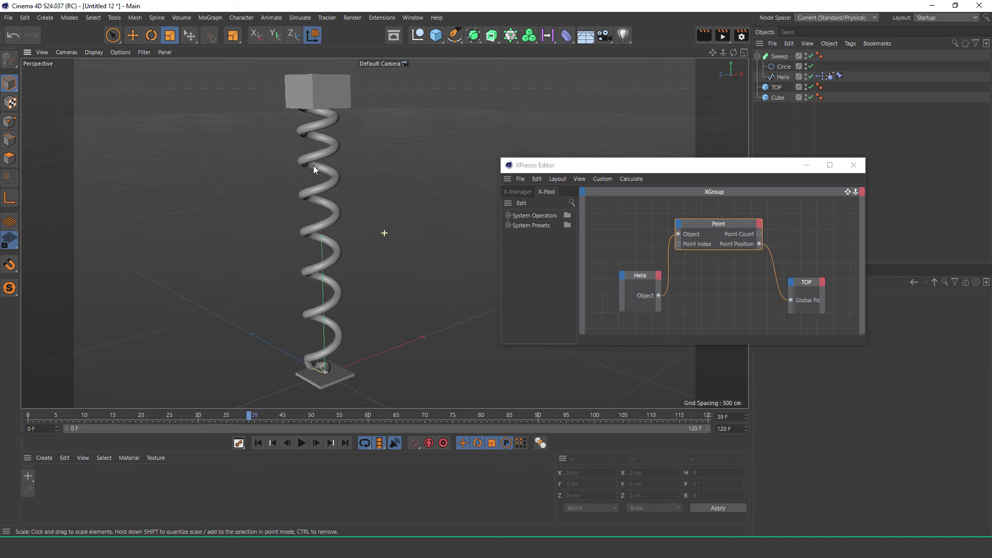
alt+drag(313, 165, 291, 336)
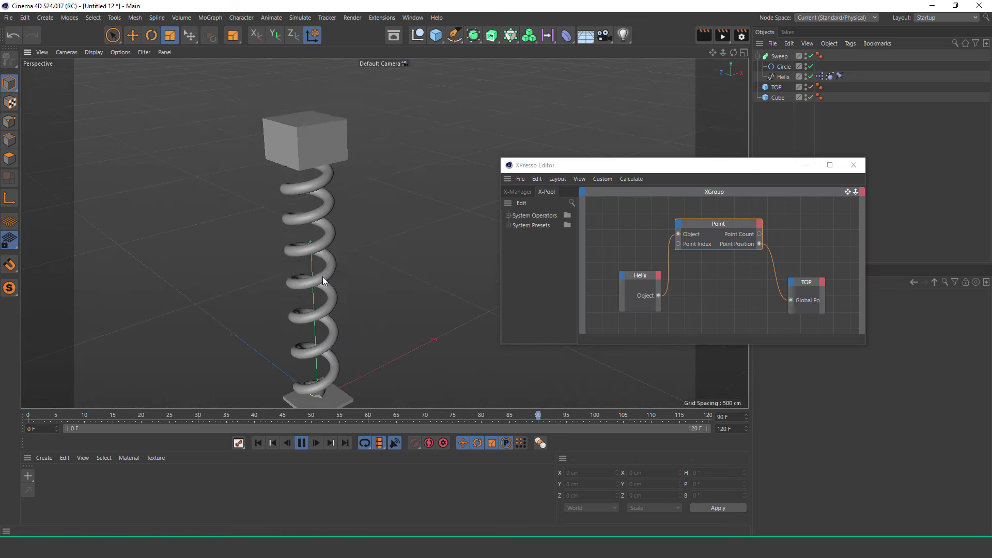
alt+drag(325, 193, 335, 285)
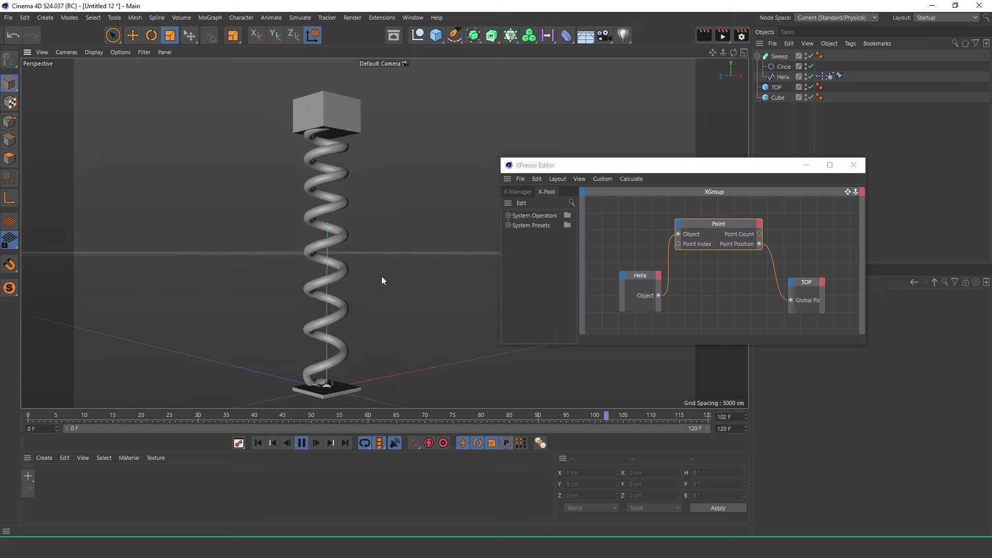
click(830, 76)
- Try Spline Dynamics Steps values of 4 and then 9
drag(734, 165, 704, 102)
double_click(807, 332)
text(4)
key(Return)
double_click(807, 332)
text(9)
key(Return)
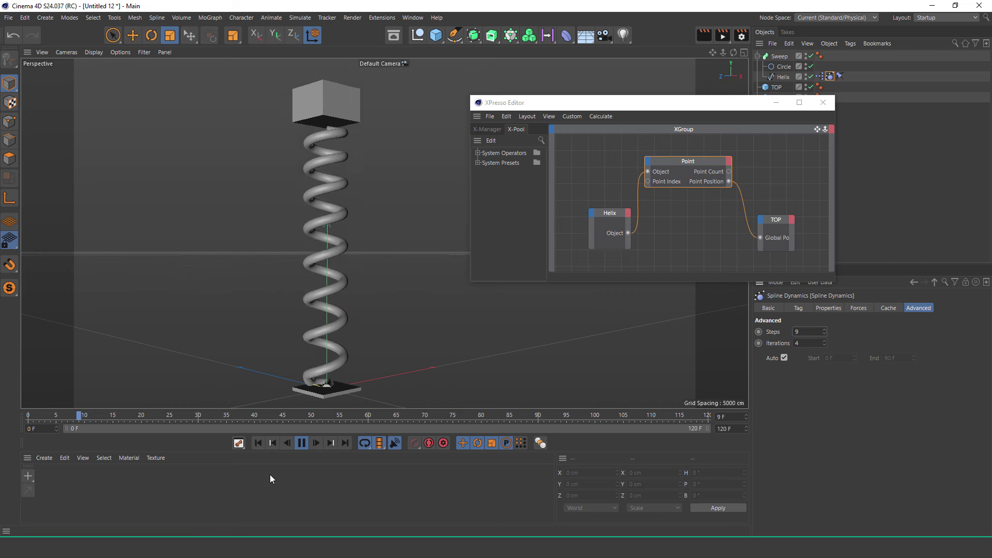
- Set Iterations to 8 and try Steps values of 5 and 7
double_click(807, 343)
text(8)
key(Return)
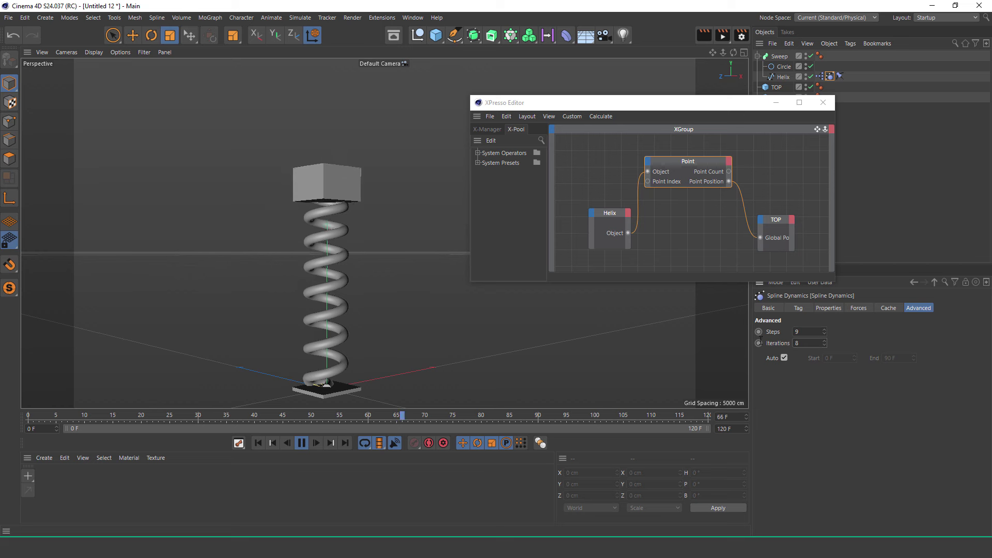
double_click(818, 332)
text(5)
key(Return)
text(7)
key(Return)
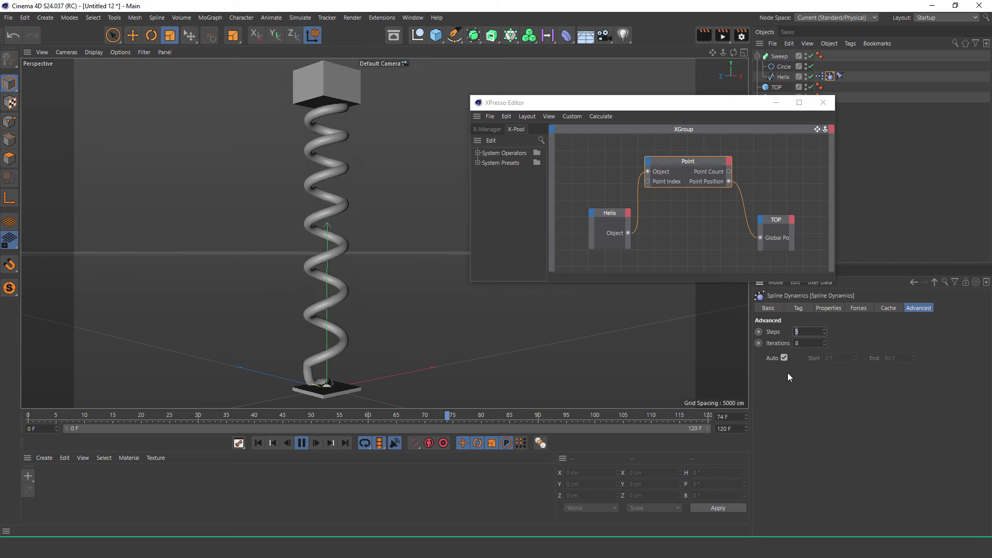
- Set the Spline Dynamics Iterations to 5
double_click(809, 344)
text(5)
key(Return)
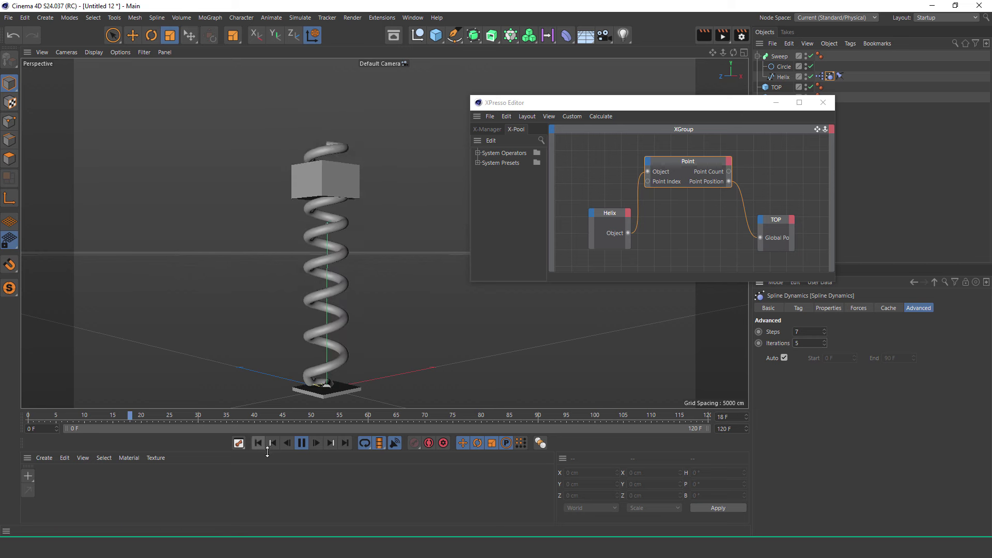
scroll(341, 297, down, 2)
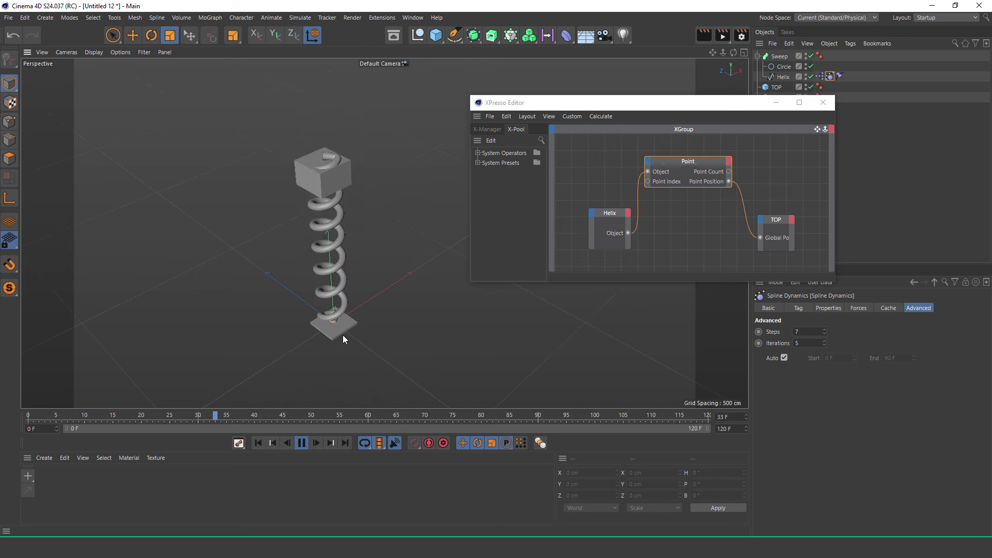
scroll(437, 237, up, 3)
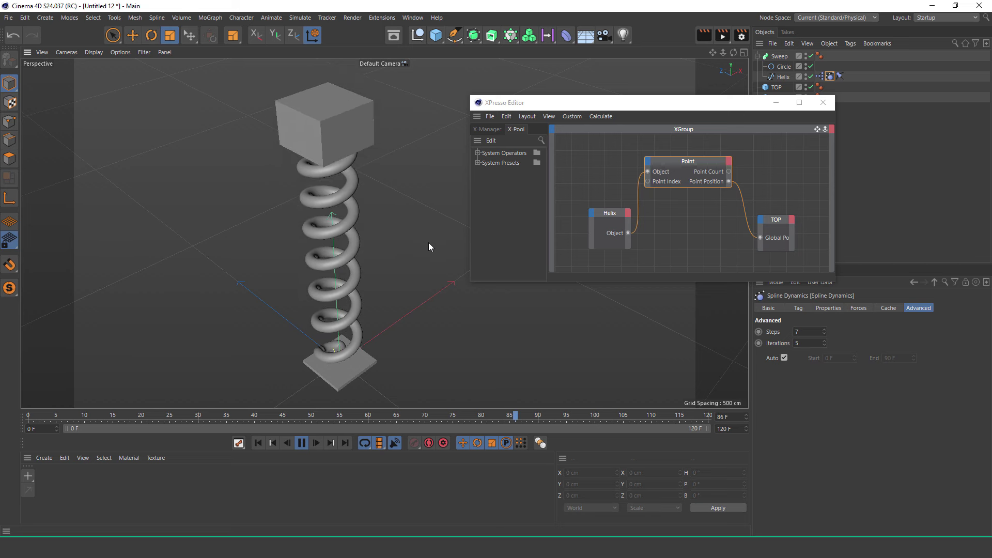
- Lower the Forces Gravity from 4000 to 1000, then raise it to 3000
click(858, 308)
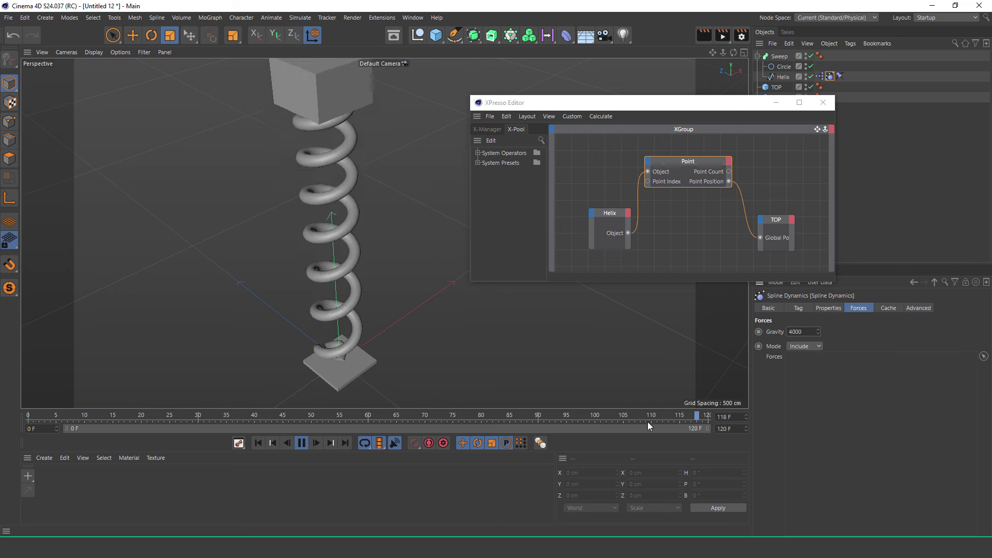
drag(804, 333, 775, 333)
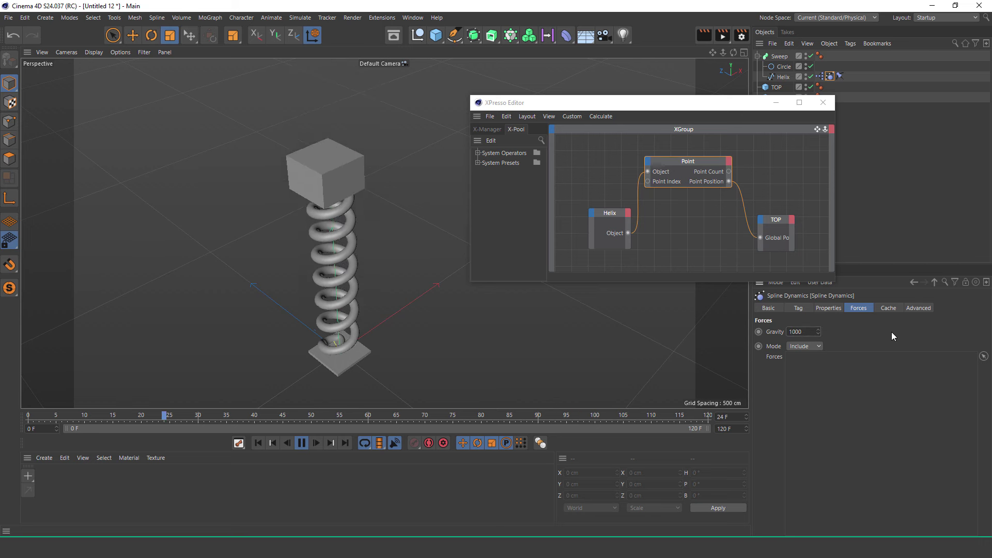
drag(818, 331, 859, 333)
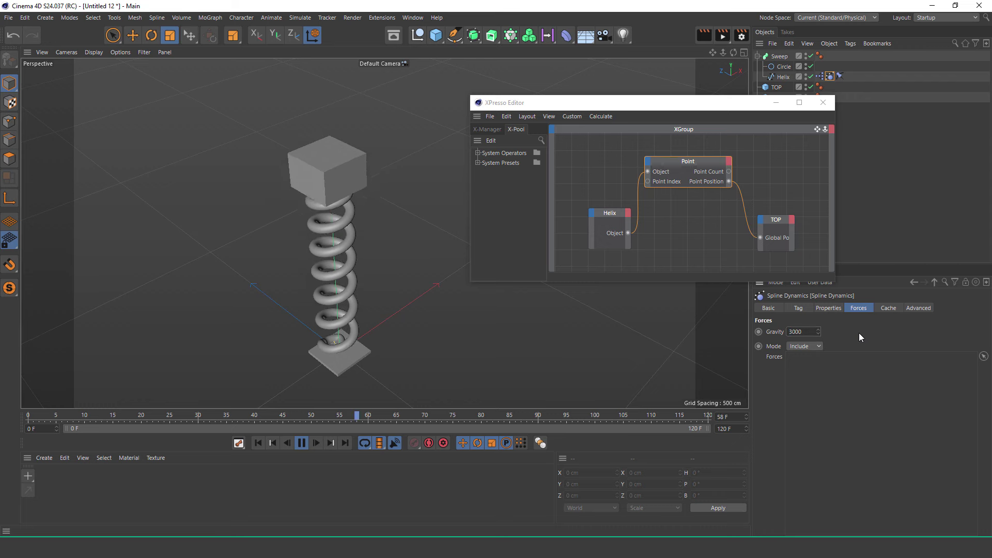
mouse_move(354, 290)
alt+mouse_down()
mouse_move(364, 156)
mouse_move(358, 215)
alt+mouse_up()
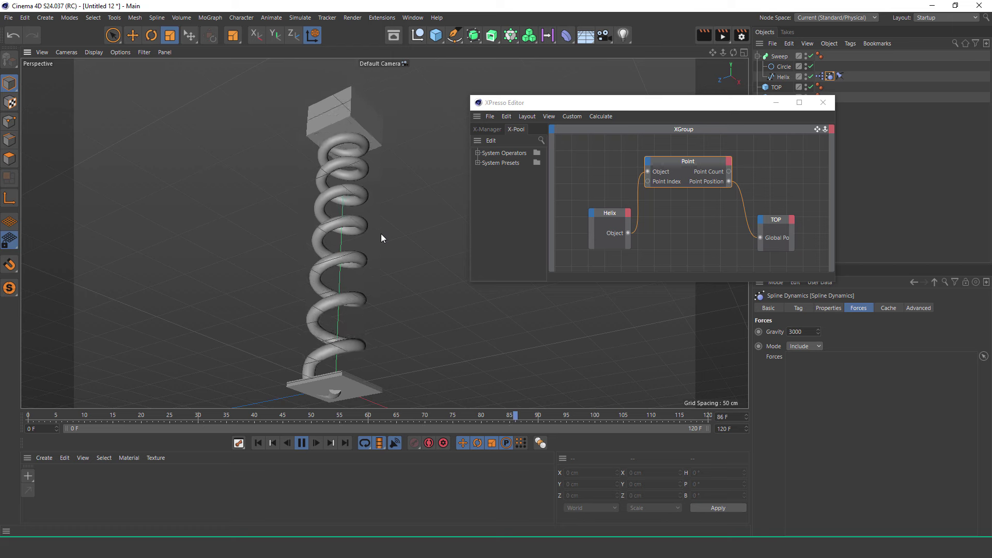
- Rewind and group the spring objects into a Null, then duplicate it
click(259, 443)
click(317, 442)
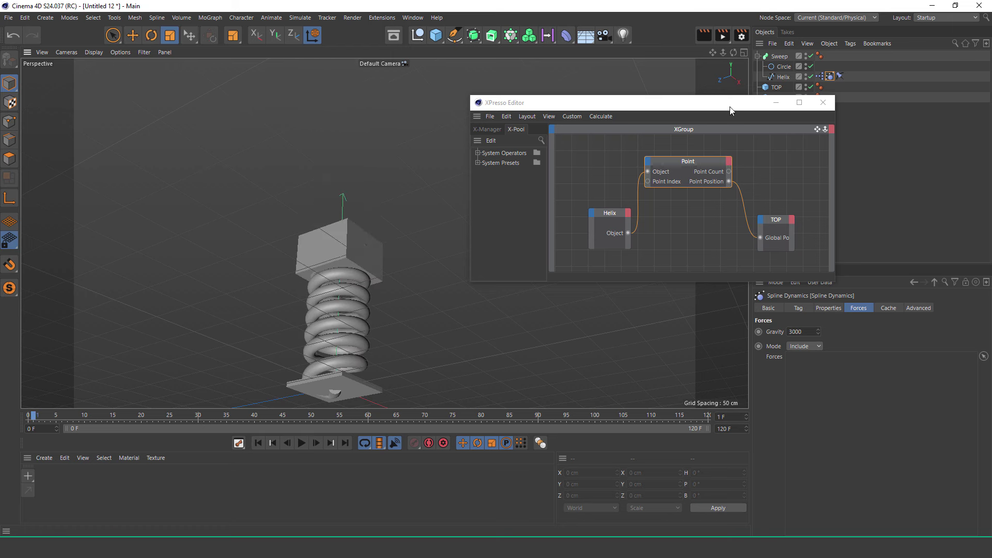
drag(730, 107, 770, 133)
right_click(784, 57)
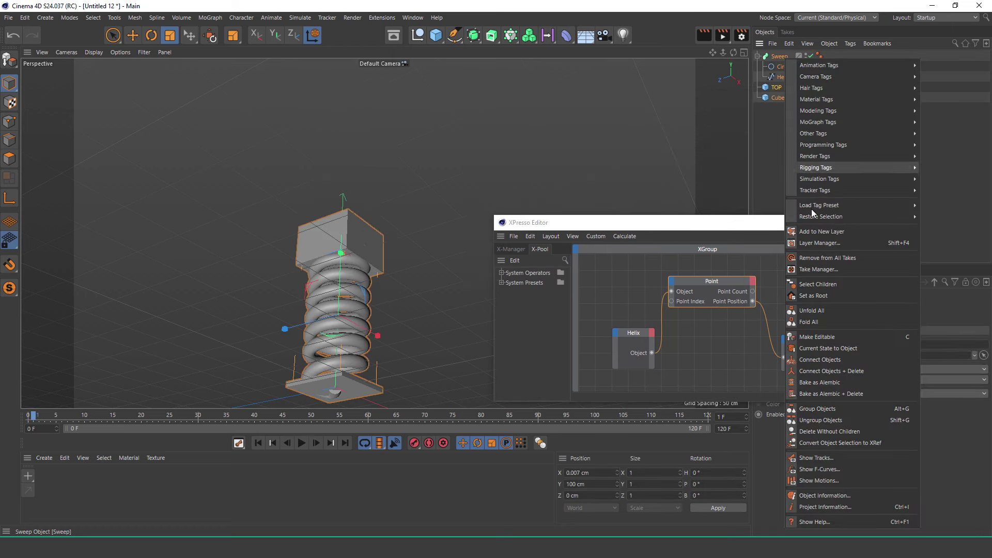
click(812, 409)
click(789, 44)
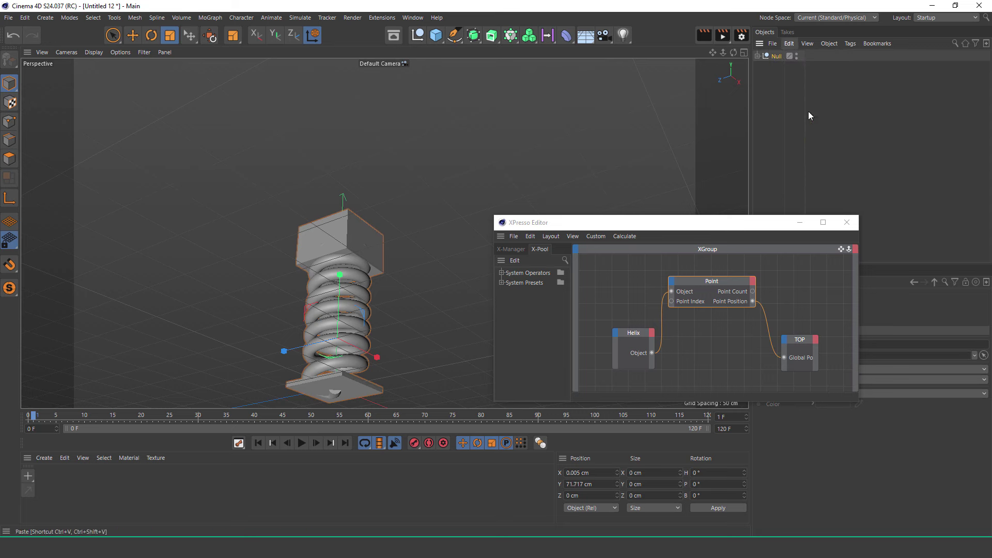
- Move the copy Null.1 244.519 cm along Z beside the original
key(9)
mouse_move(246, 370)
mouse_down()
mouse_move(178, 393)
mouse_move(294, 272)
mouse_move(281, 305)
mouse_move(302, 293)
mouse_move(308, 266)
mouse_up()
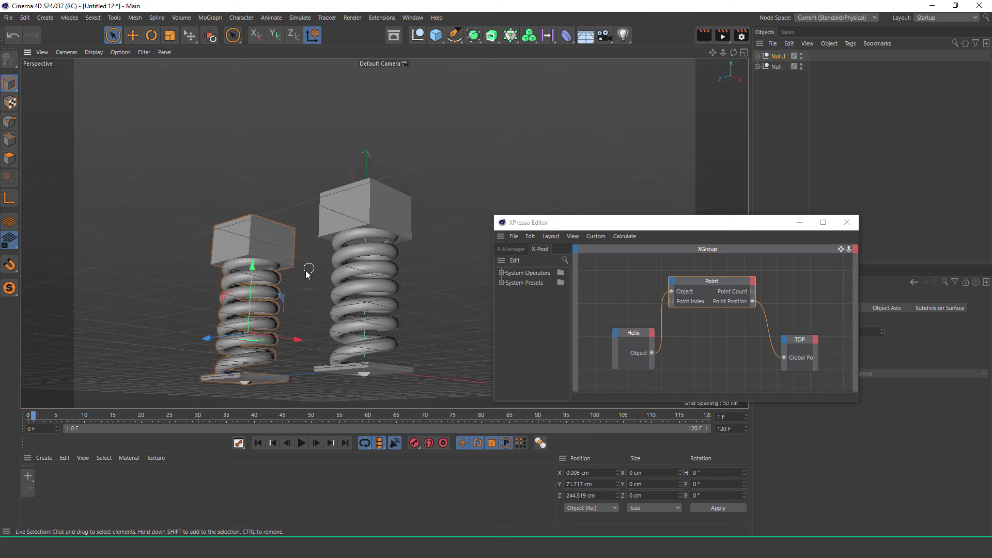
click(758, 56)
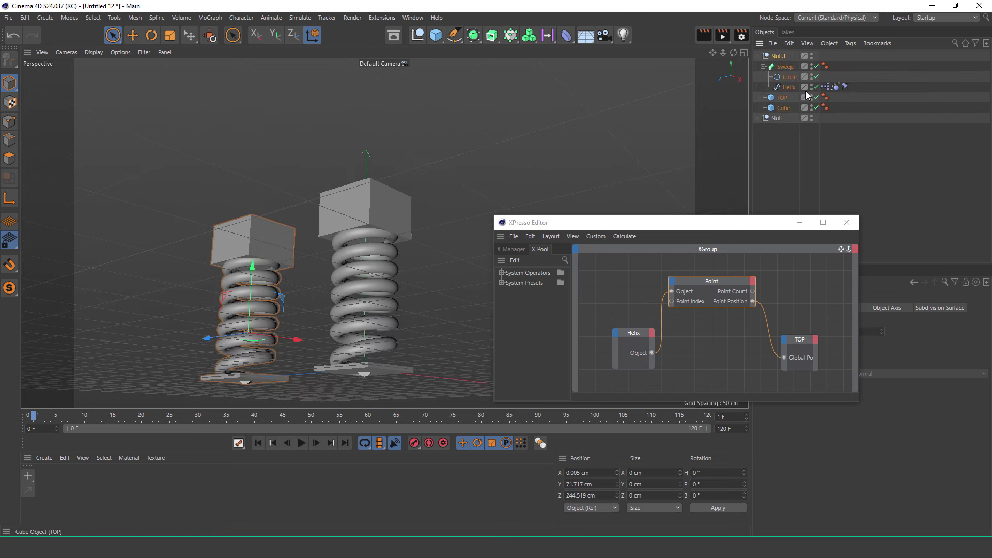
drag(742, 228, 724, 96)
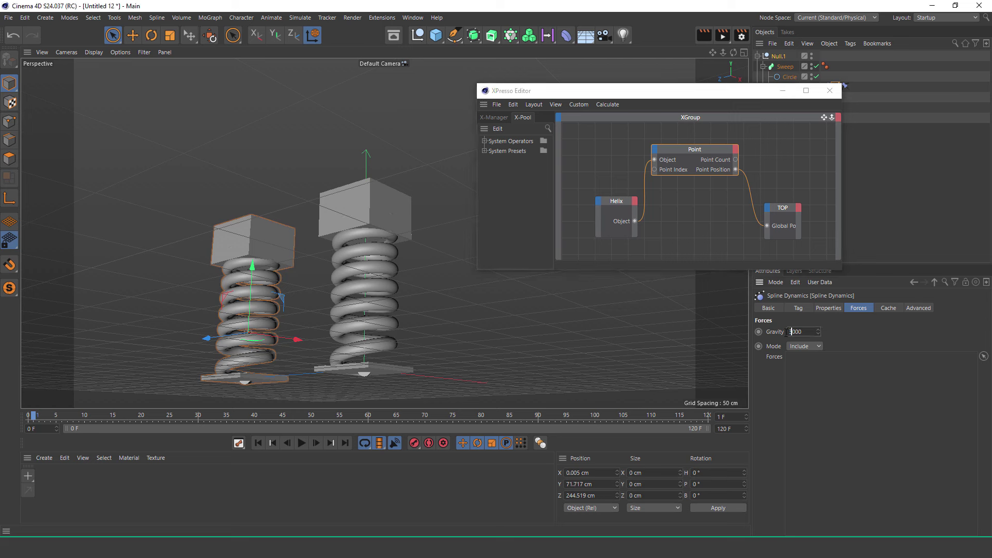
- Check the copy's Advanced dynamics (5 steps, 3 iterations) and play both springs
click(797, 308)
click(889, 308)
click(918, 308)
click(301, 443)
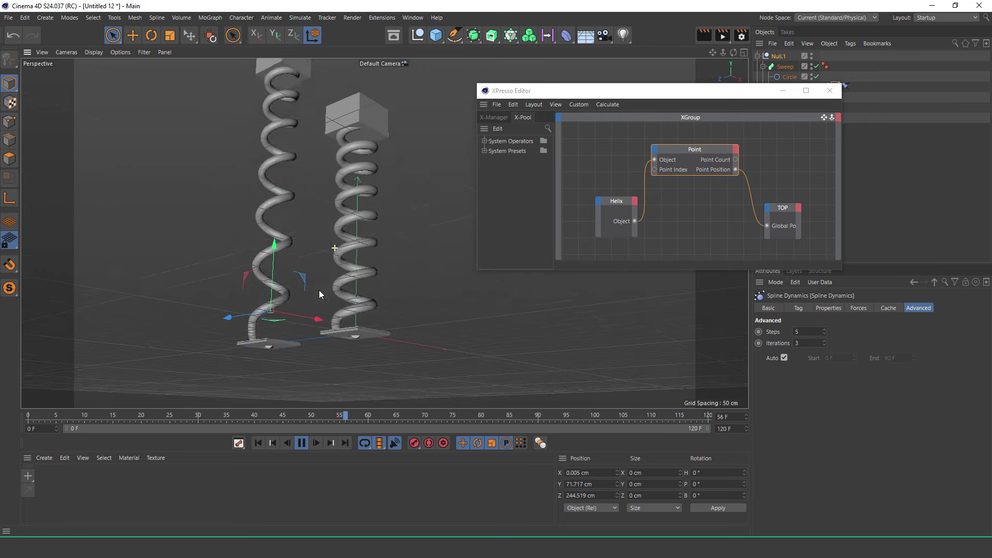
- Set the preview end frame to 150 F
double_click(727, 429)
text(0)
key(Return)
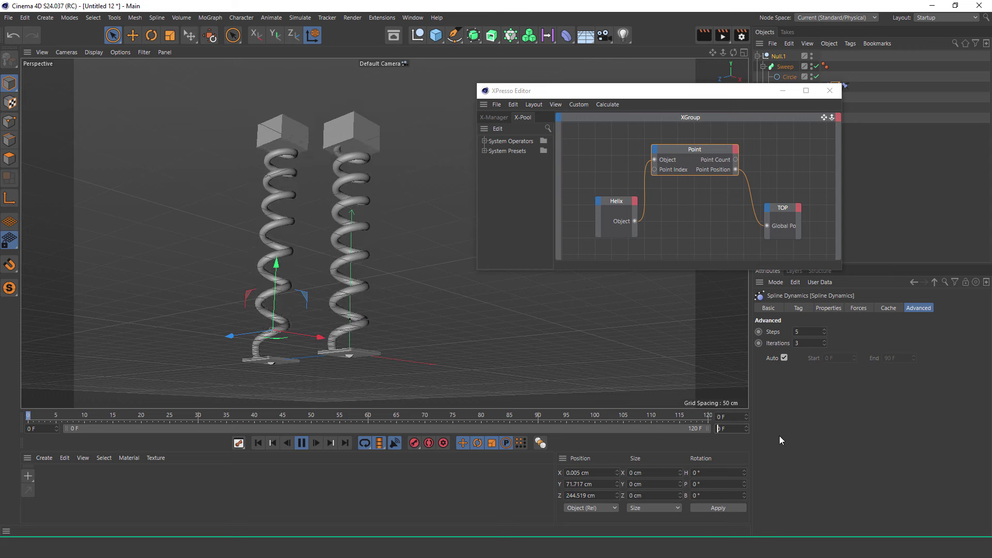
text(150)
key(Return)
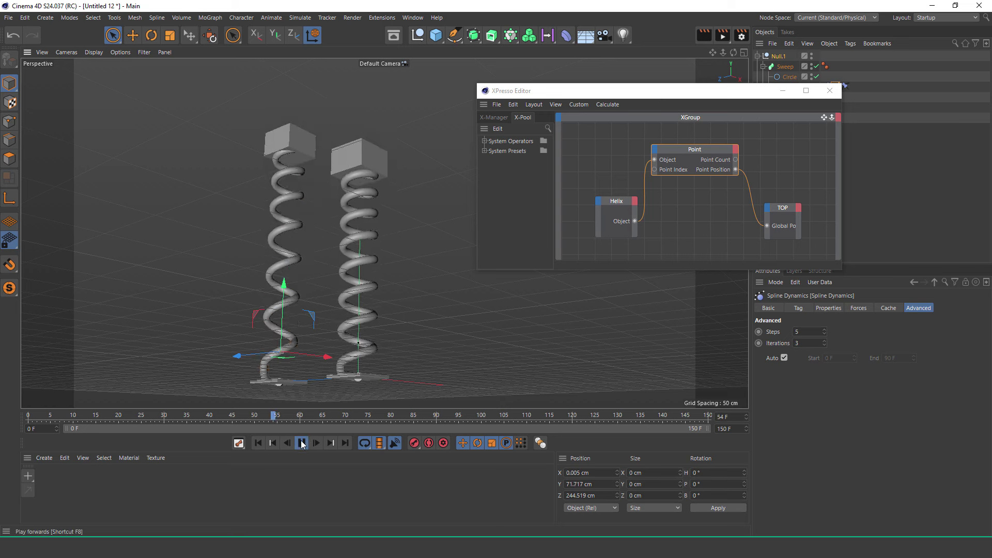
- Rewind and copy-paste the Null.1 spring group as Null.2
click(259, 443)
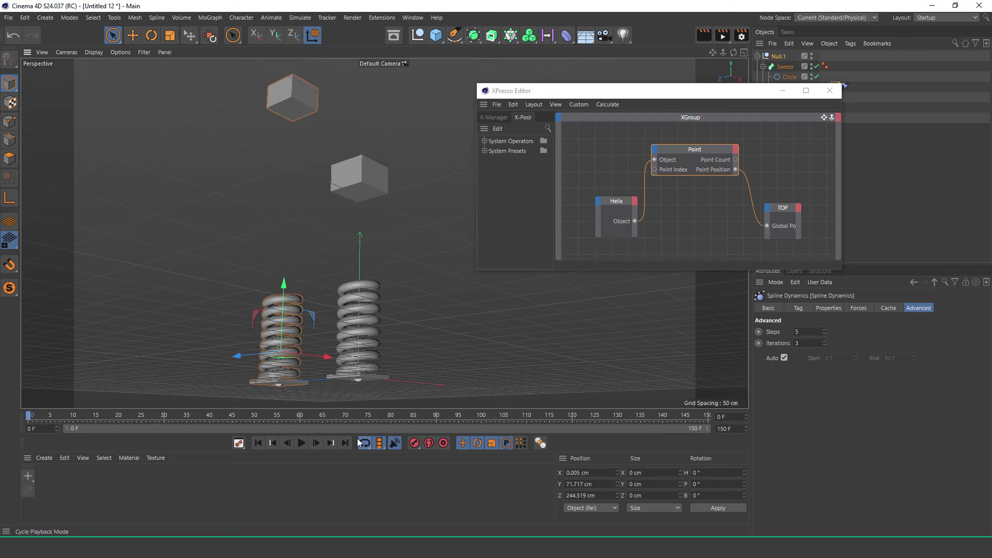
click(318, 443)
click(779, 55)
drag(768, 92, 758, 150)
click(789, 43)
click(805, 106)
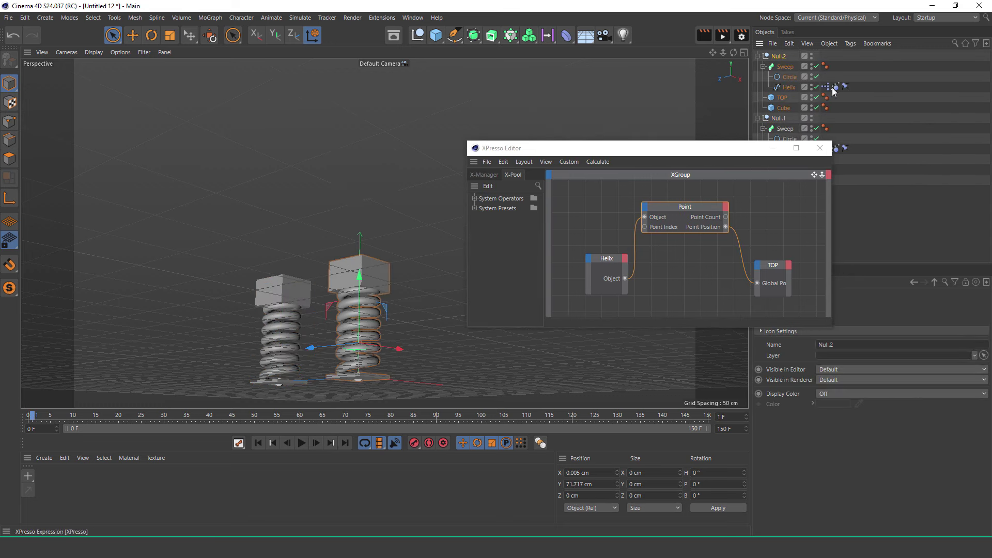
- Move Null.2 to Z −270.321 cm beside the others and play all three springs
click(834, 87)
drag(672, 148, 641, 78)
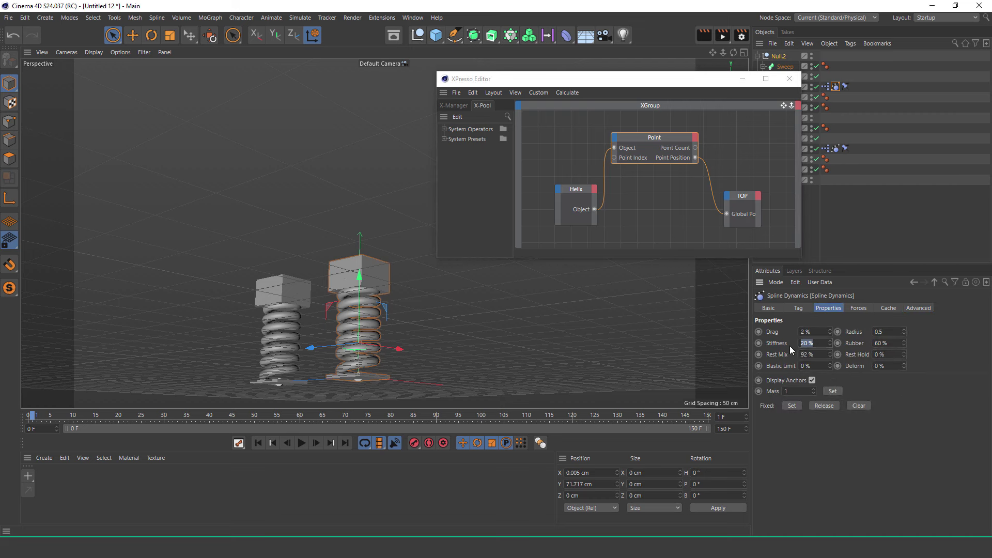
click(345, 343)
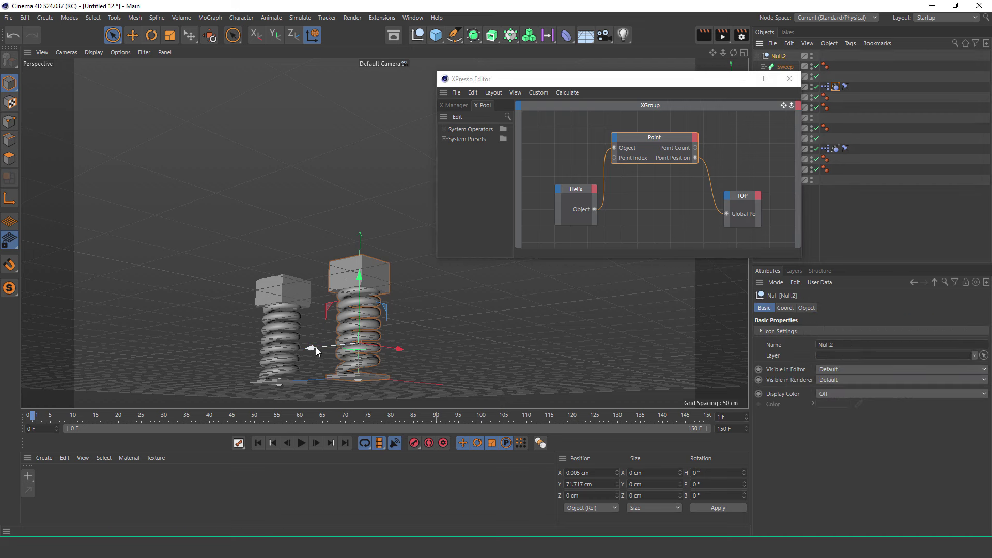
drag(316, 351, 420, 349)
click(287, 443)
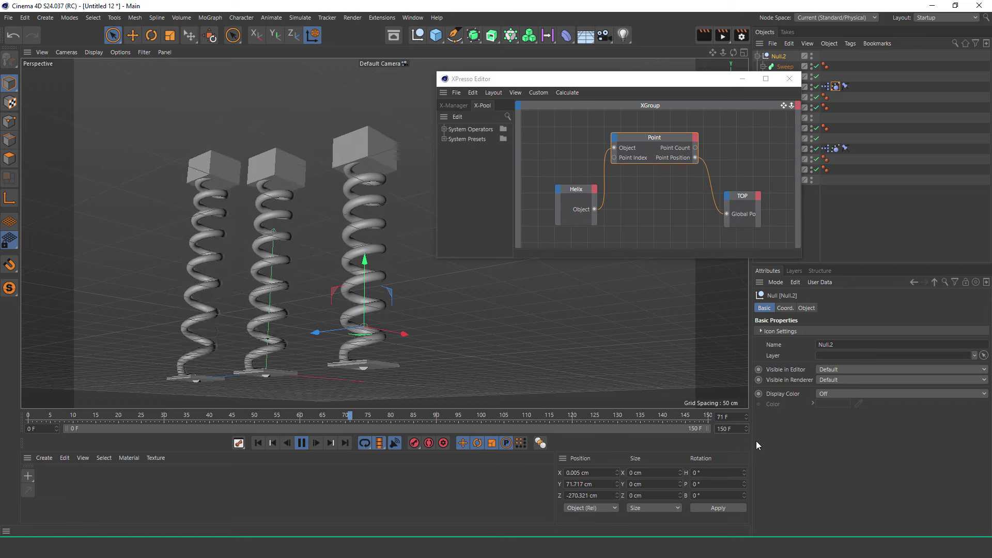
- End the animation at frame 110 and scale up the third spring's TOP box
text(110)
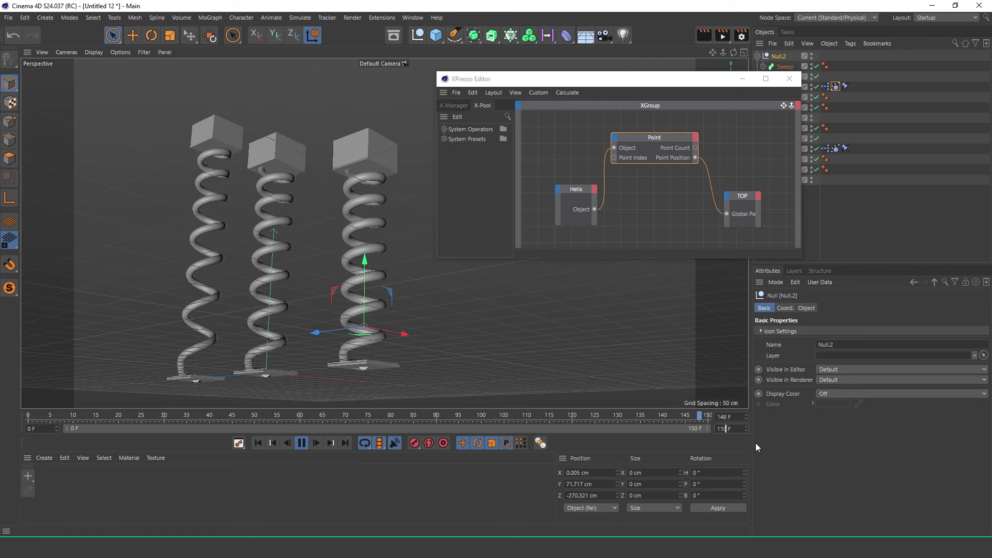
key(Return)
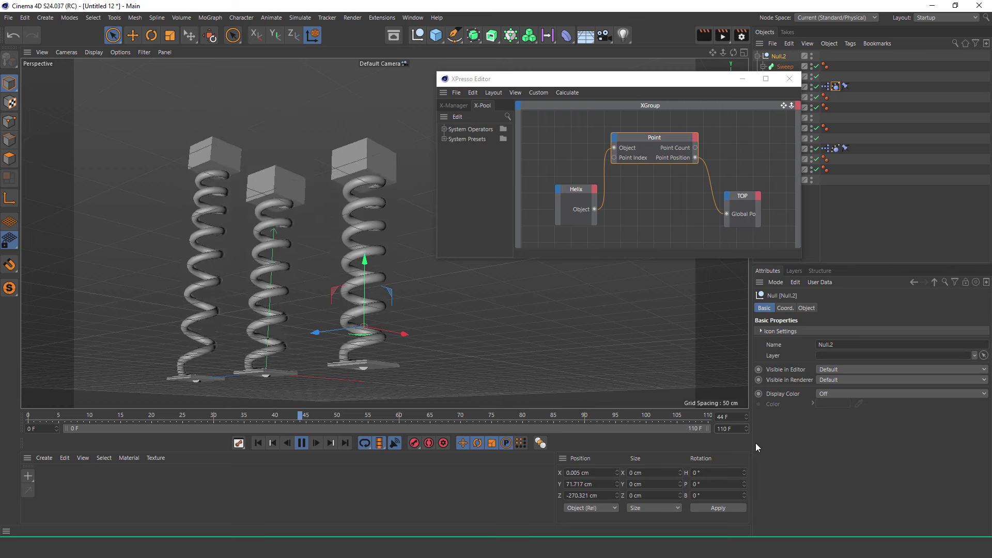
key(t)
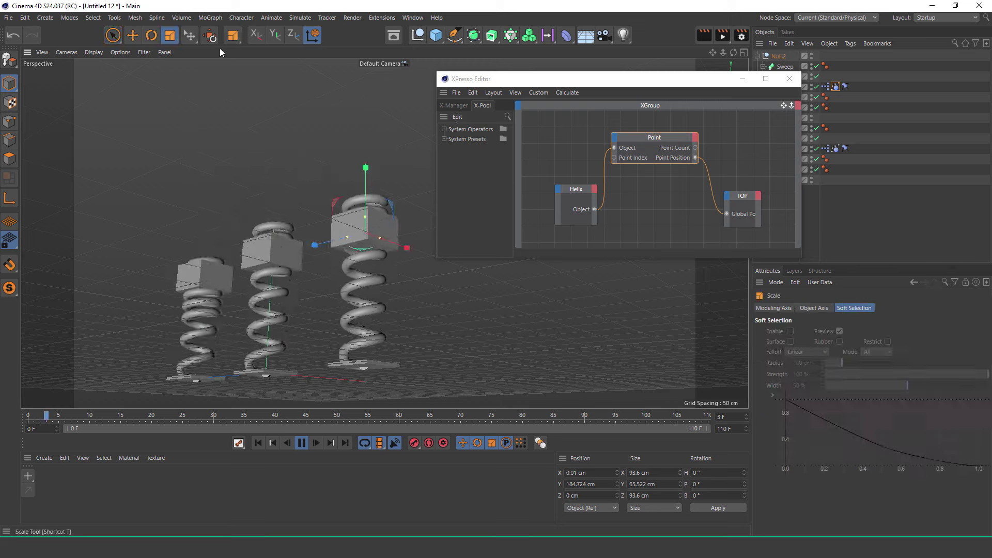
key(space)
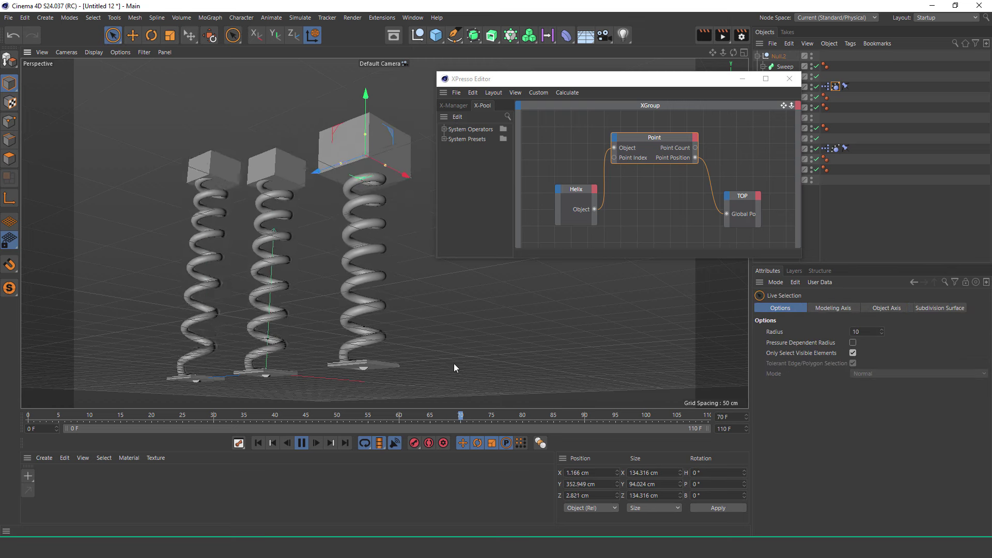
- Deselect, rewind the timeline one frame in, and reselect the third spring's TOP box
click(857, 233)
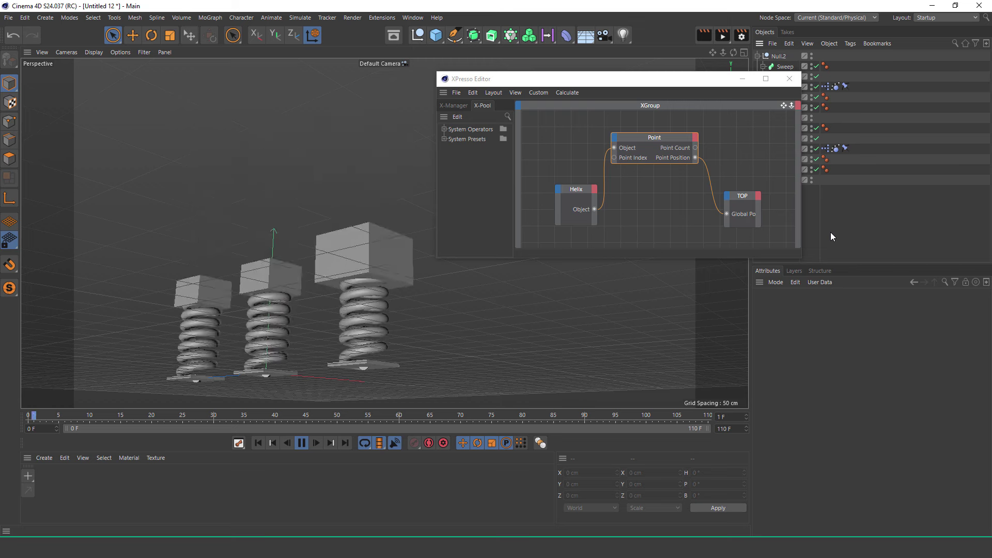
click(301, 445)
click(318, 443)
click(365, 248)
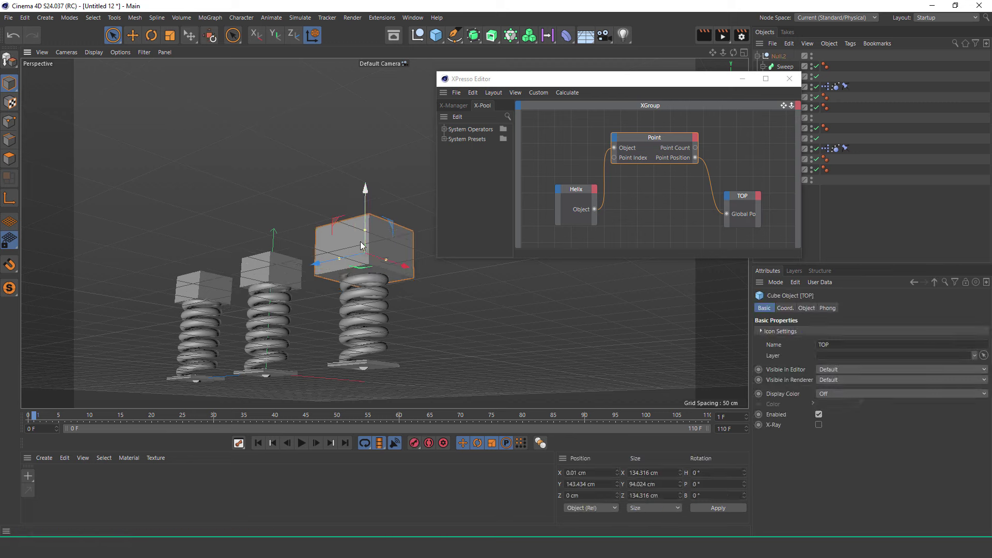
scroll(22, 201, up, 2)
- Switch to the four-view layout and zoom in on the third spring
mouse_move(676, 85)
mouse_down()
mouse_move(788, 171)
mouse_move(871, 329)
mouse_up()
key(F5)
scroll(594, 165, up, 2)
scroll(597, 160, up, 3)
scroll(597, 160, up, 3)
scroll(544, 323, down, 5)
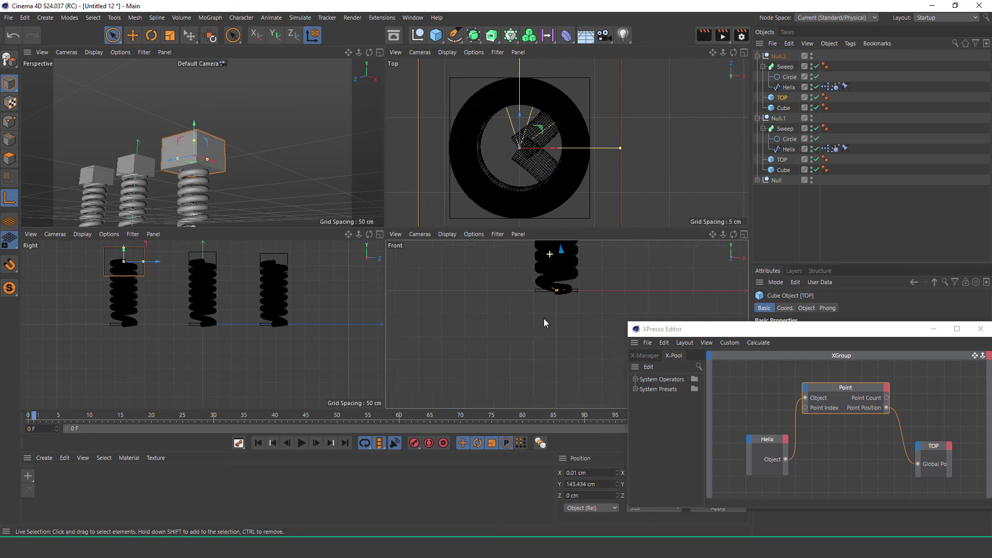
scroll(565, 271, up, 3)
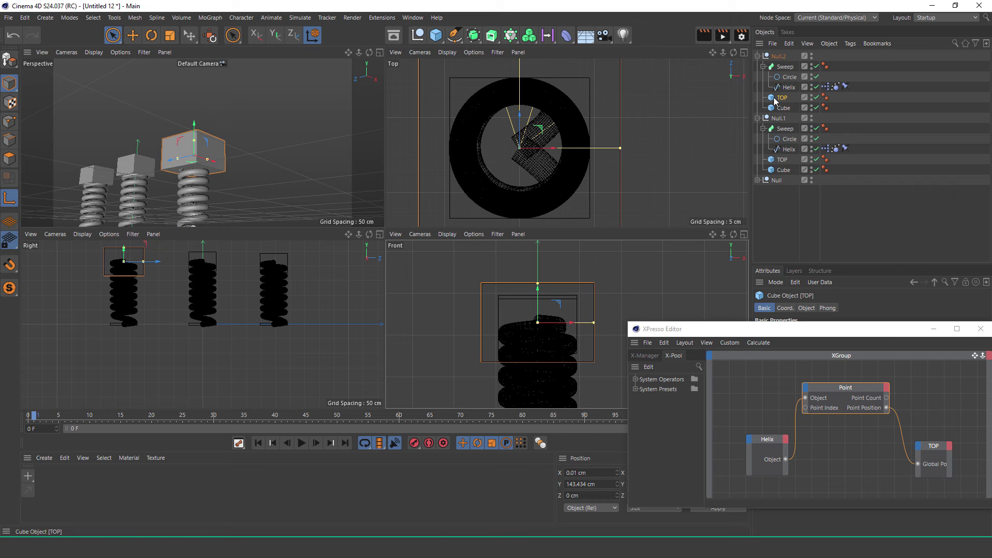
- Delete the TOP node in XPresso and raise TOP along Y to about 145.9 cm
drag(806, 328, 777, 223)
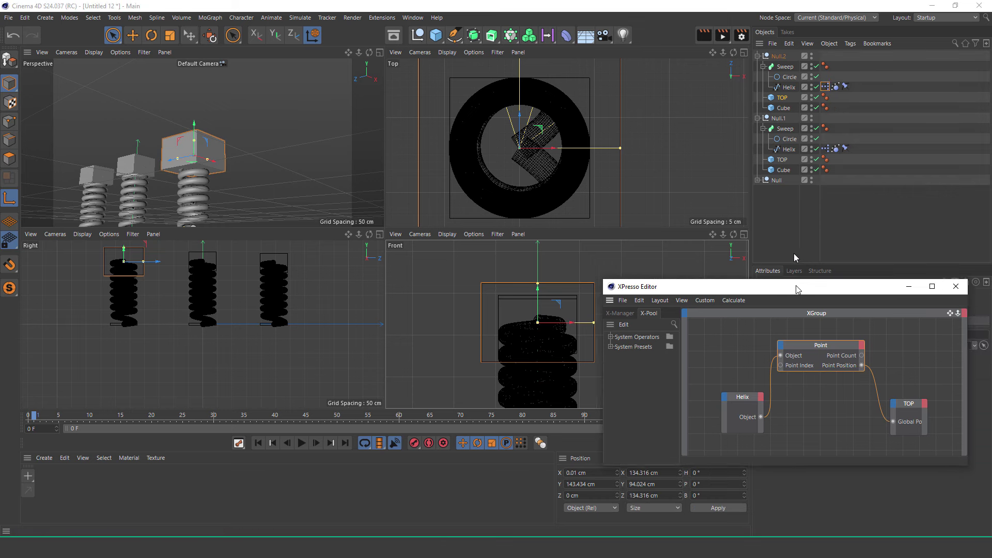
key(Delete)
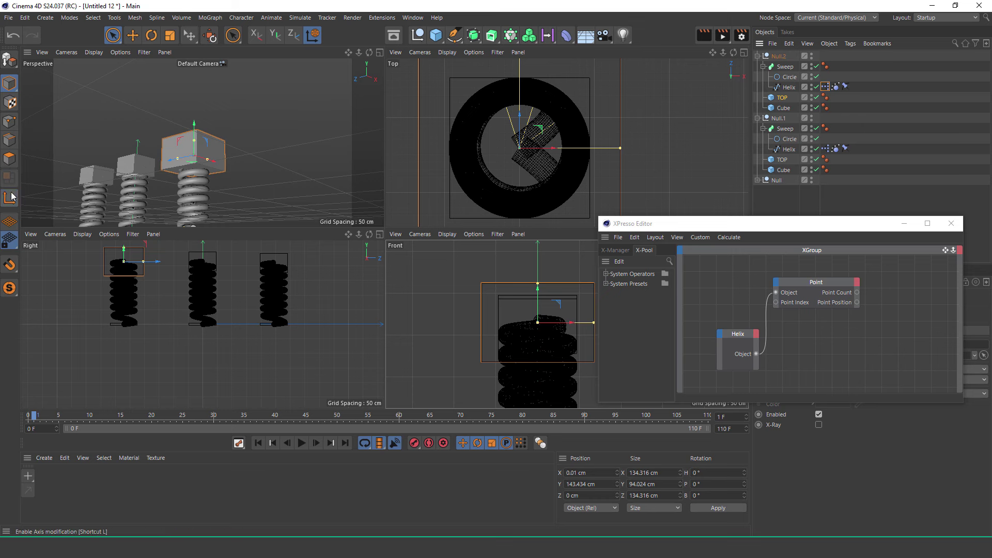
drag(537, 309, 538, 290)
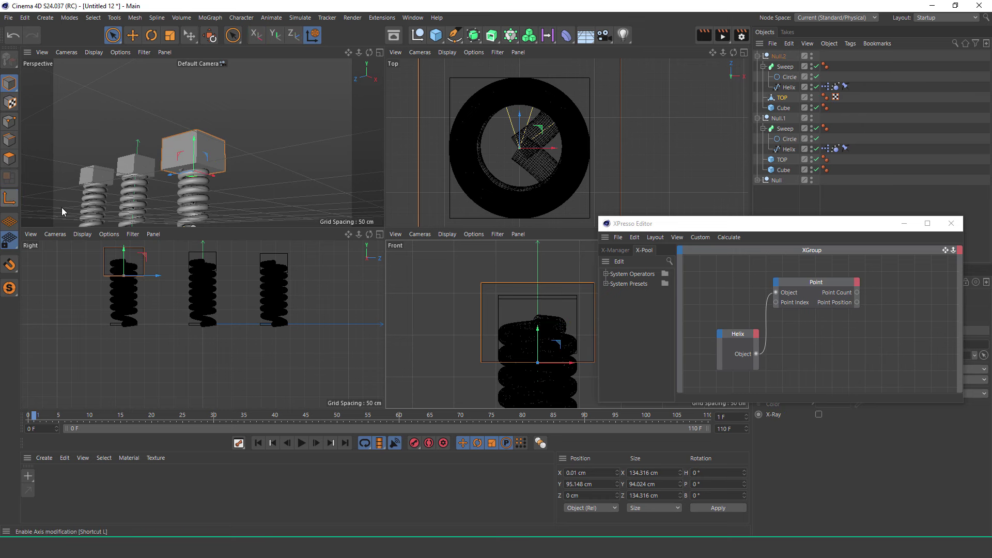
drag(550, 292, 551, 290)
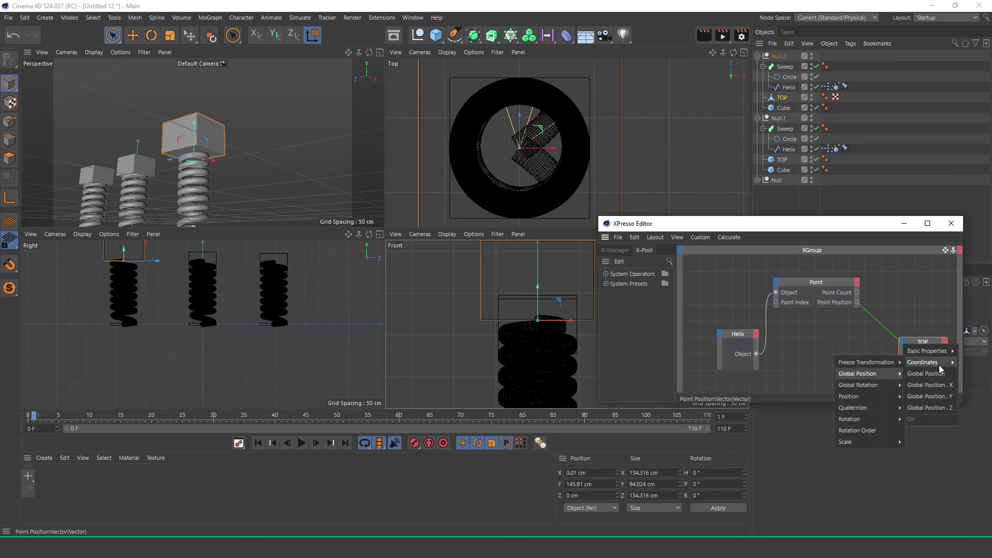
- Link Point Position to TOP's Global Position and play the animation to test it
click(938, 373)
drag(773, 228, 775, 128)
click(817, 185)
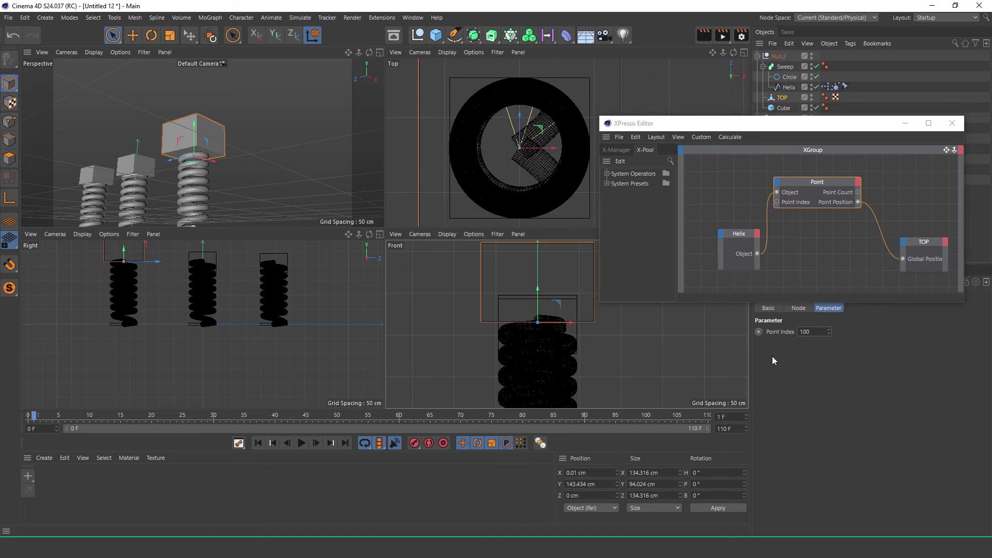
click(301, 443)
click(272, 170)
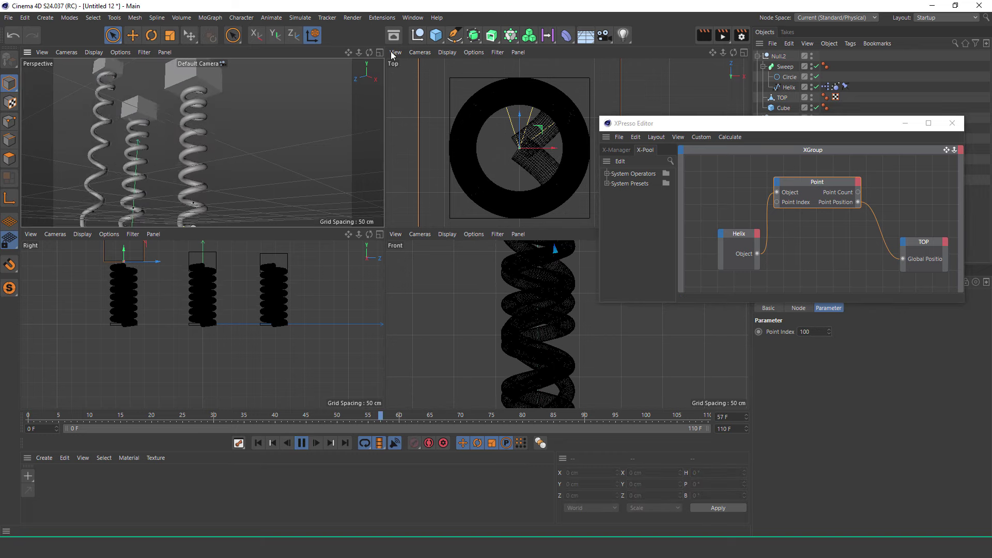
key(F1)
- Enable X-Ray on the third spring's TOP box
drag(657, 123, 581, 132)
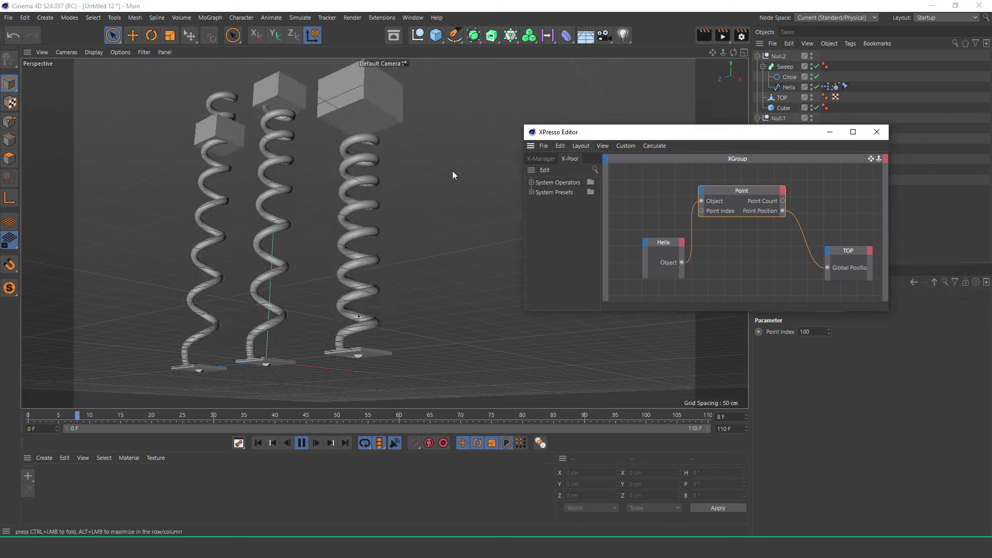
alt+drag(391, 171, 395, 262)
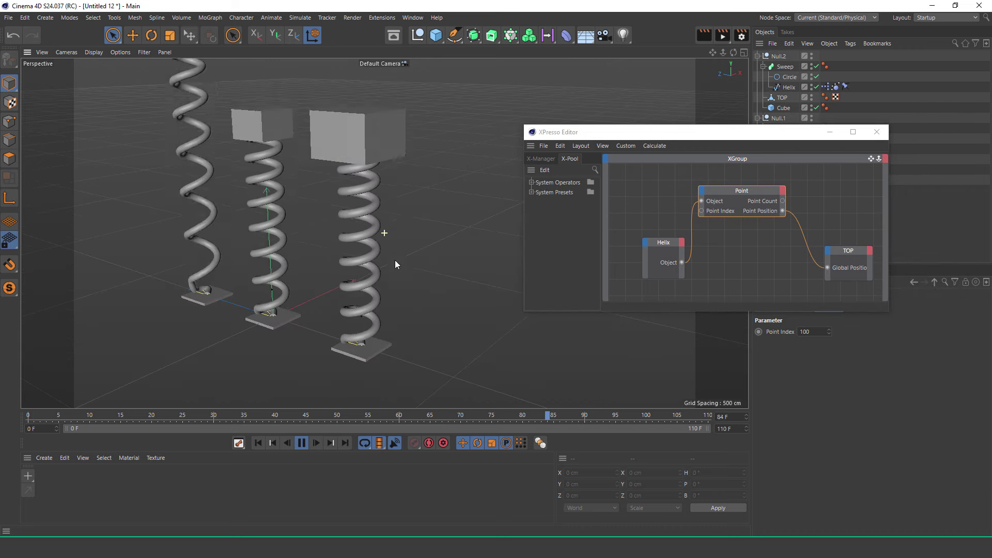
click(357, 136)
drag(765, 131, 757, 103)
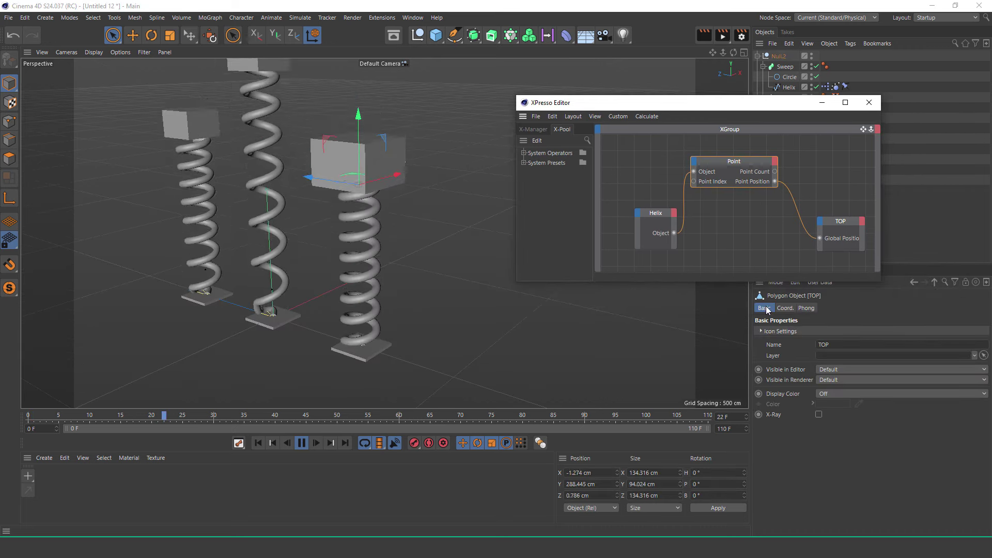
click(819, 414)
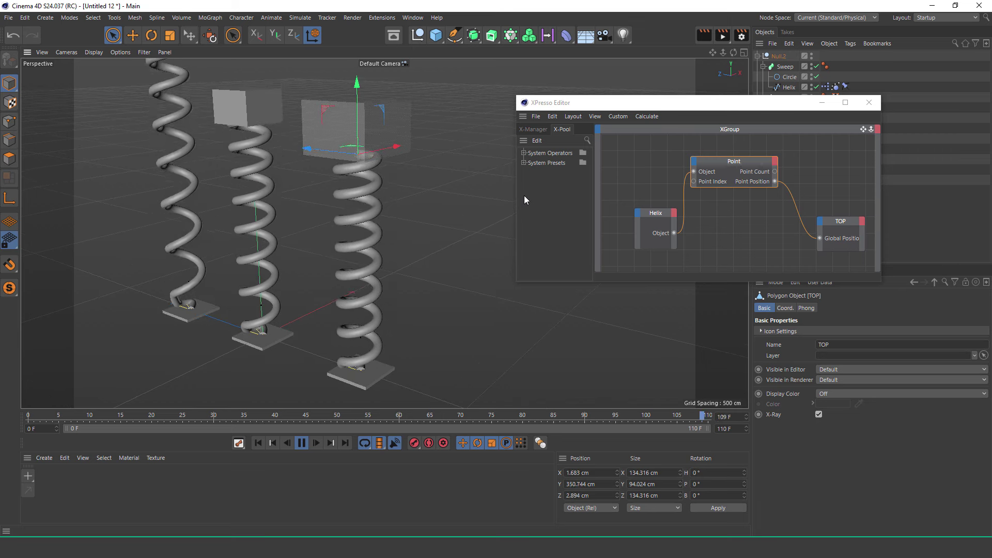
- Enable X-Ray on the middle spring's TOP box and stop playback
alt+drag(433, 244, 413, 137)
click(243, 184)
click(819, 425)
mouse_move(321, 225)
alt+mouse_down()
mouse_move(280, 293)
mouse_move(305, 220)
alt+mouse_up()
click(302, 443)
mouse_move(267, 153)
alt+mouse_down()
mouse_move(361, 151)
mouse_move(255, 166)
alt+mouse_up()
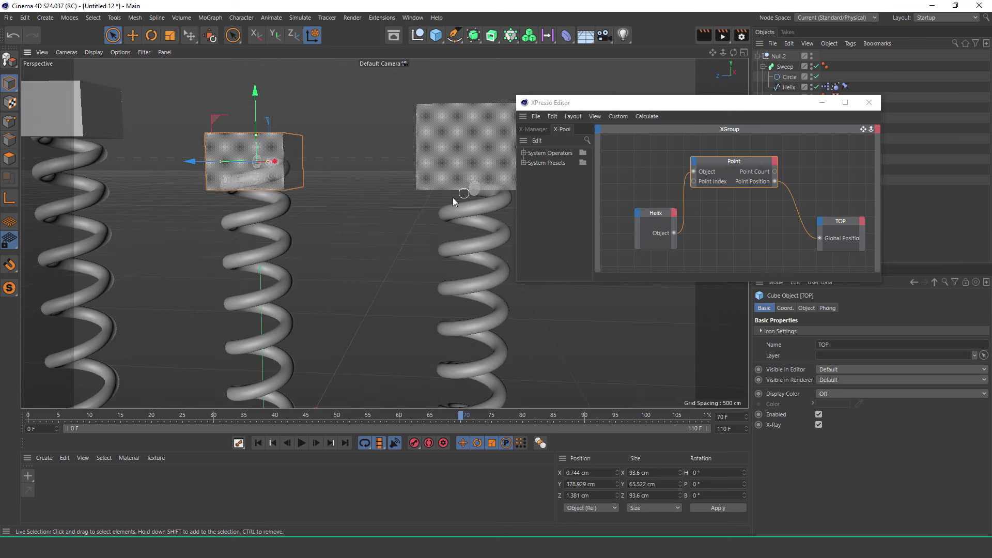
alt+drag(453, 198, 312, 218)
scroll(312, 219, up, 3)
drag(771, 103, 824, 306)
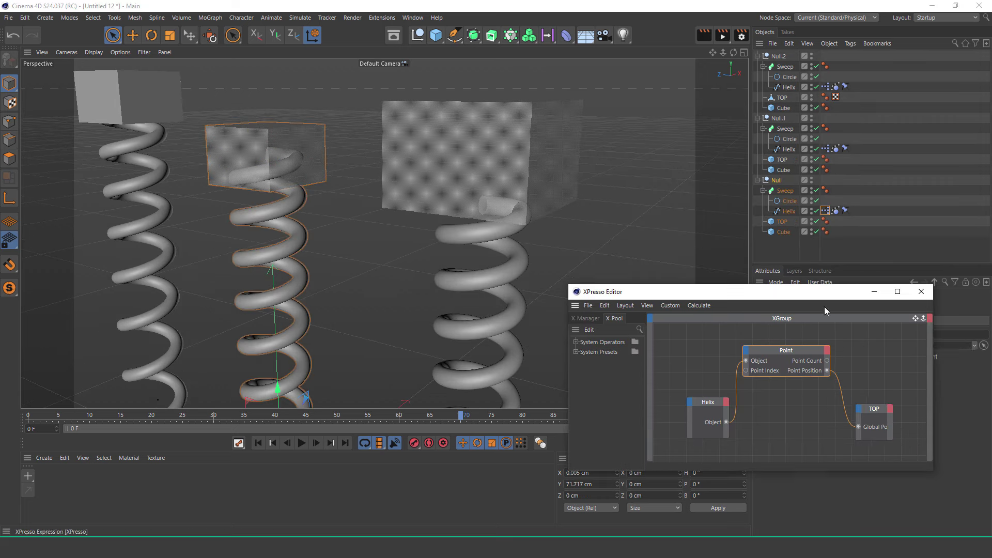
- Make the TOP box editable and wire Point Position to TOP's Global Rotation
click(784, 222)
click(14, 62)
key(F5)
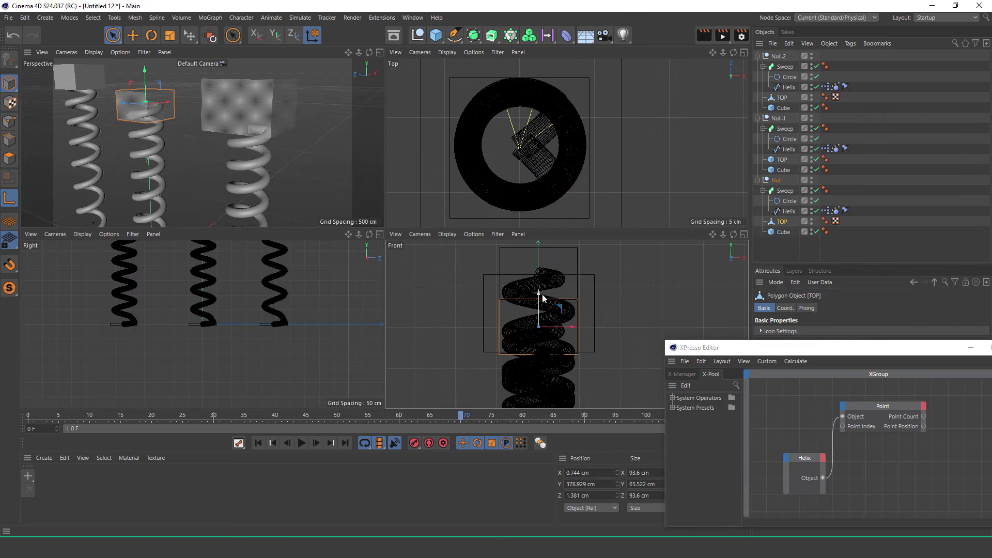
drag(775, 347, 584, 272)
click(777, 410)
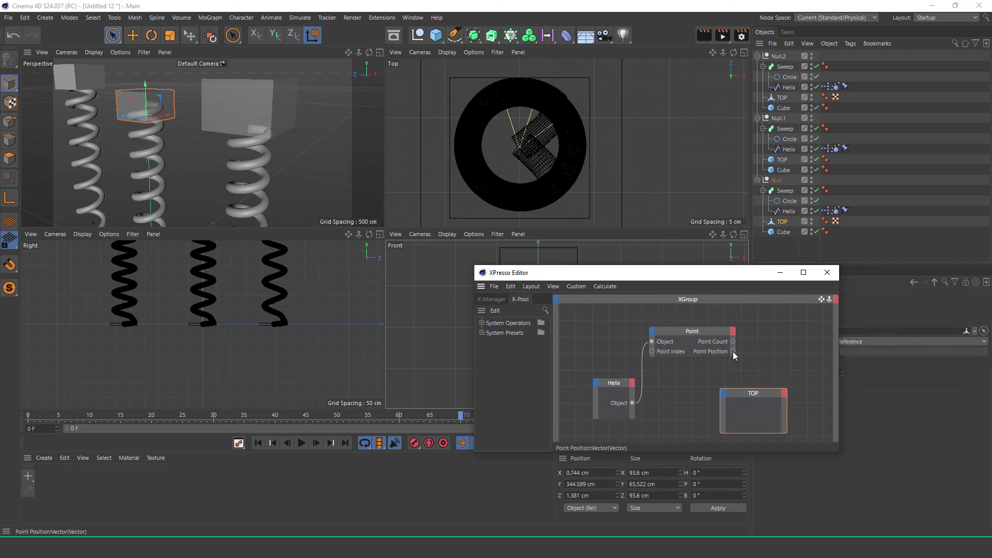
click(870, 432)
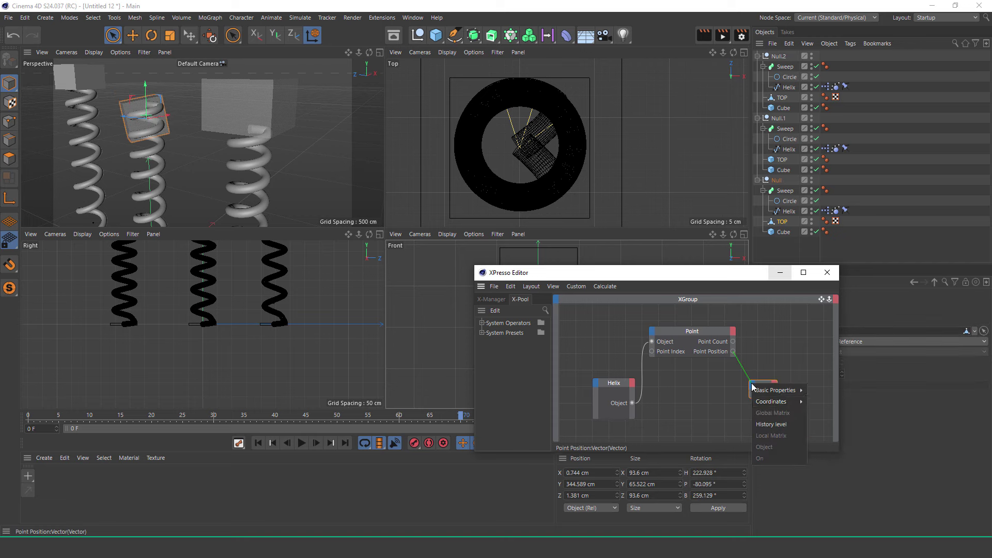
- Play the animation to test the link and select the Null spring group
mouse_move(780, 172)
mouse_down()
mouse_move(759, 155)
mouse_move(818, 206)
mouse_up()
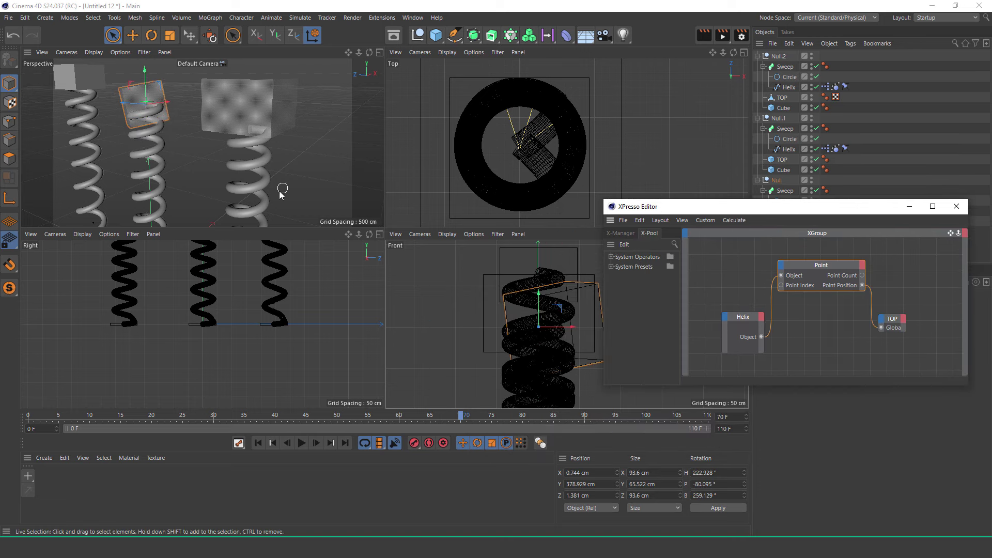
key(F8)
key(F1)
click(302, 443)
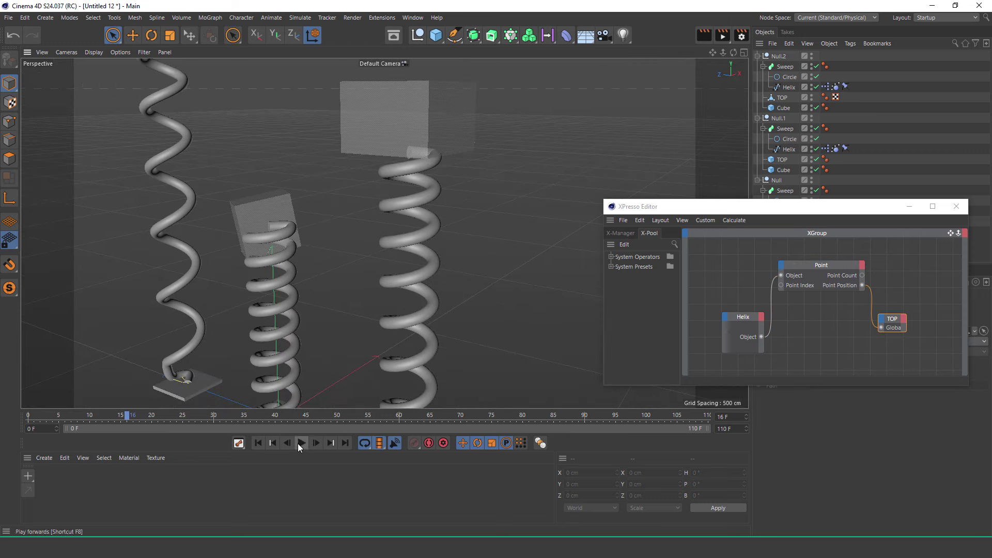
click(776, 180)
drag(724, 206, 674, 225)
click(302, 443)
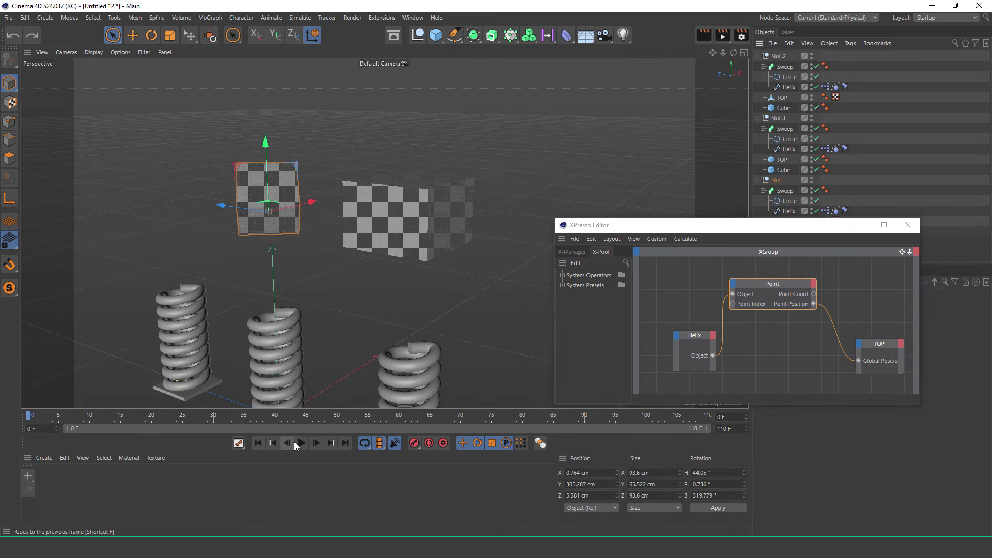
click(303, 443)
- In the helix's XPresso graph, link Point Position to Global Position, then delete the TOP node
double_click(826, 211)
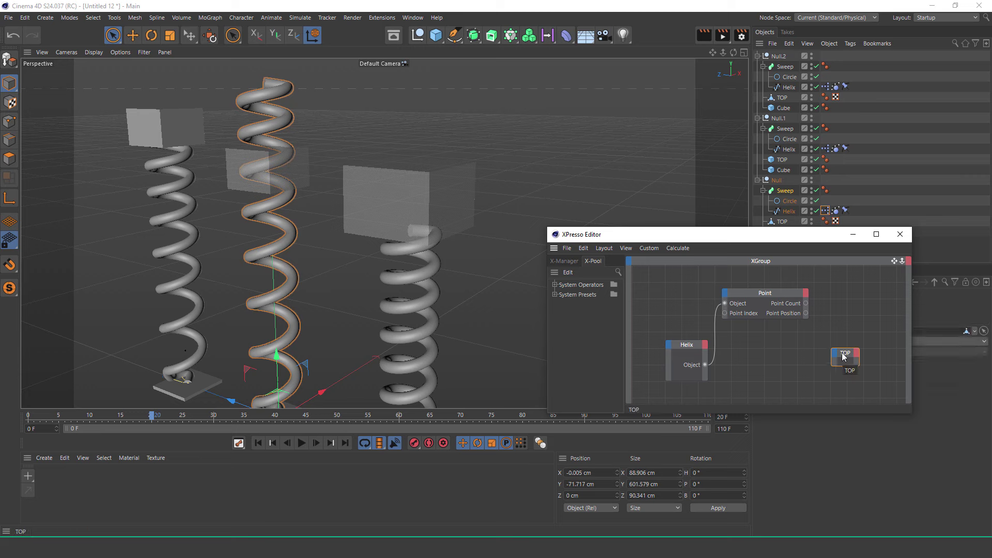
click(904, 376)
click(301, 443)
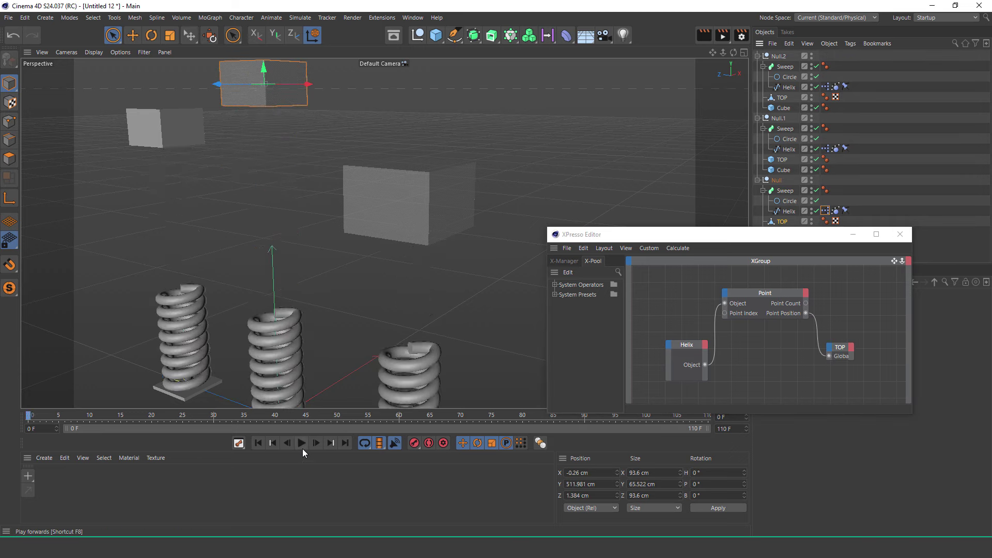
scroll(300, 203, up, 5)
click(839, 347)
key(Delete)
- Re-add TOP as a node and wire Point Position to its Global Position
middle_click(547, 305)
mouse_move(646, 235)
mouse_down()
mouse_move(783, 225)
mouse_move(544, 222)
mouse_move(362, 365)
mouse_up()
scroll(548, 305, up, 3)
click(777, 339)
click(826, 362)
middle_click(207, 155)
- Scale the TOP cube to about 120% and move the XPresso editor to the upper left
key(t)
drag(582, 200, 580, 153)
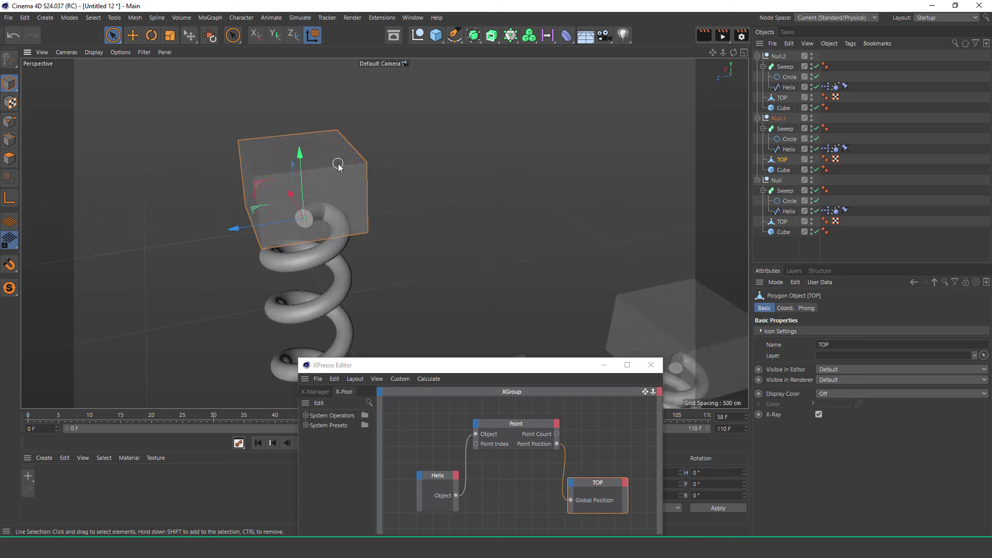
mouse_move(455, 368)
mouse_down()
mouse_move(625, 254)
mouse_move(474, 78)
mouse_up()
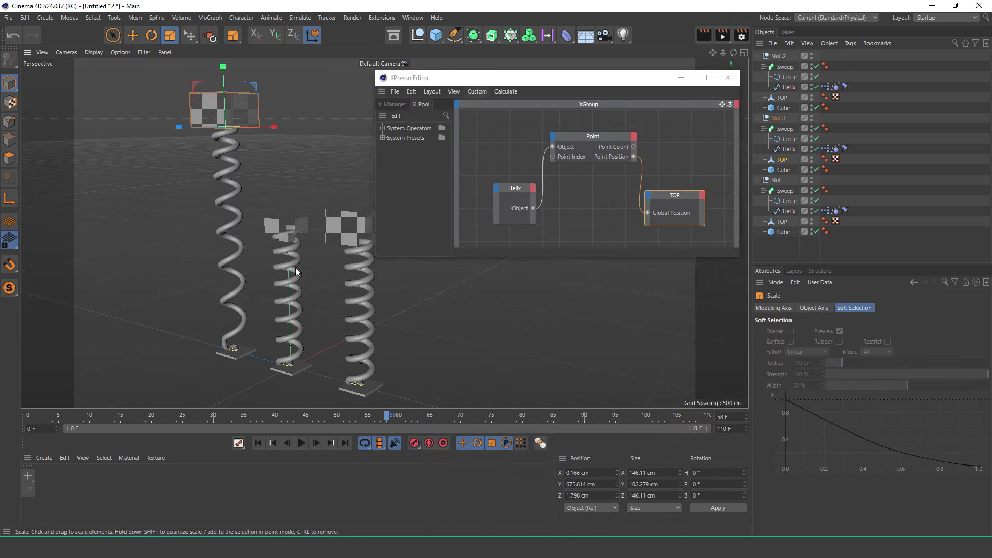
alt+middle_drag(245, 266, 600, 260)
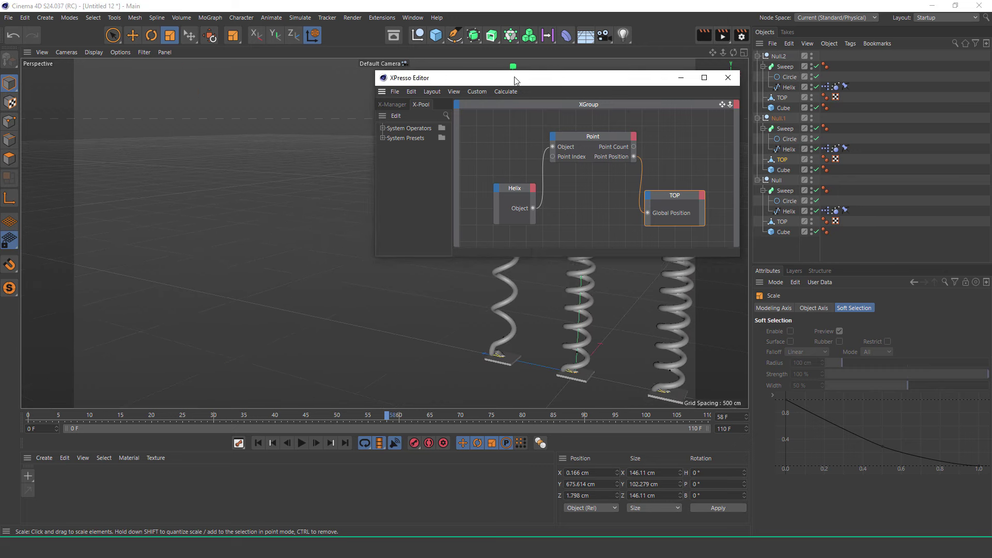
drag(517, 81, 219, 85)
- Play the spring animation and render the viewport at frame 12
click(302, 443)
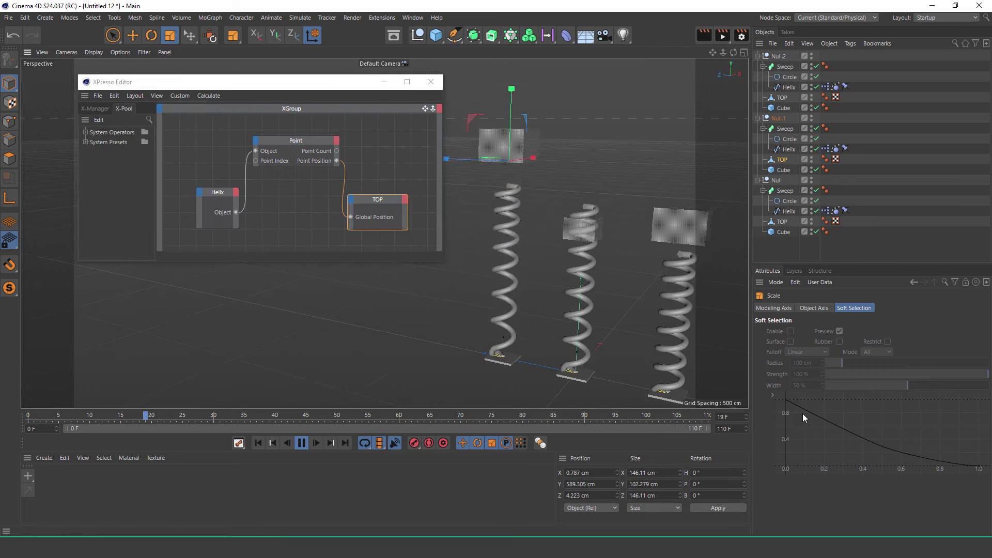
key(9)
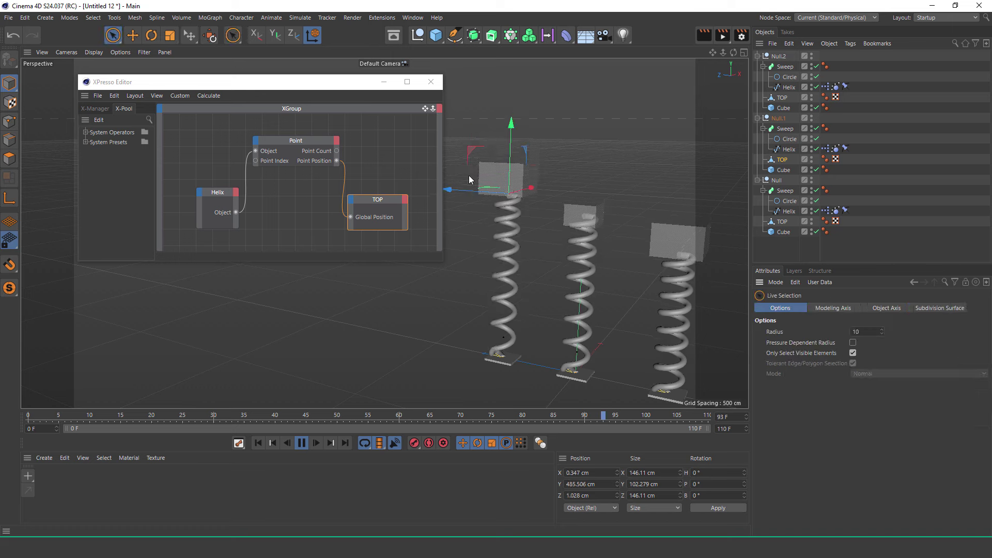
click(895, 254)
click(302, 444)
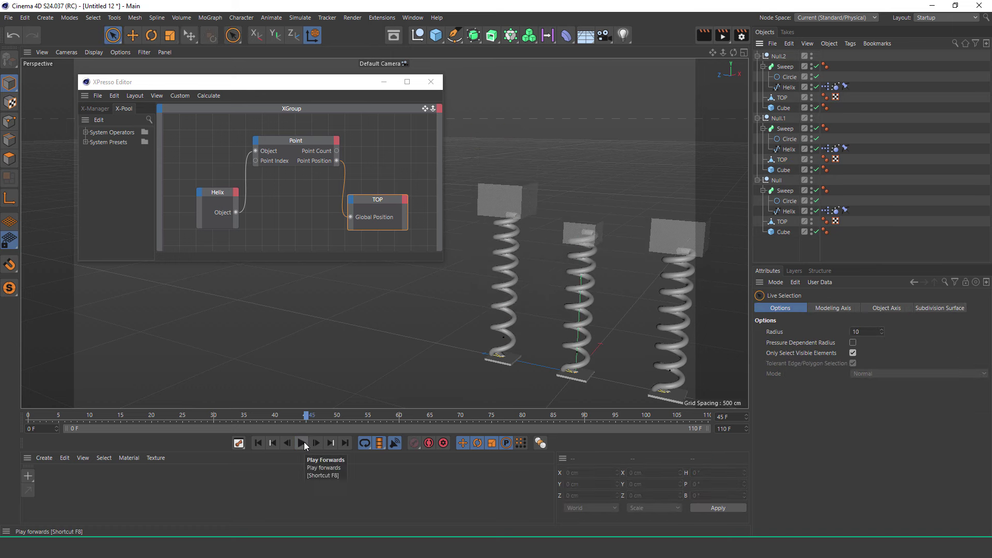
key(ctrl+r)
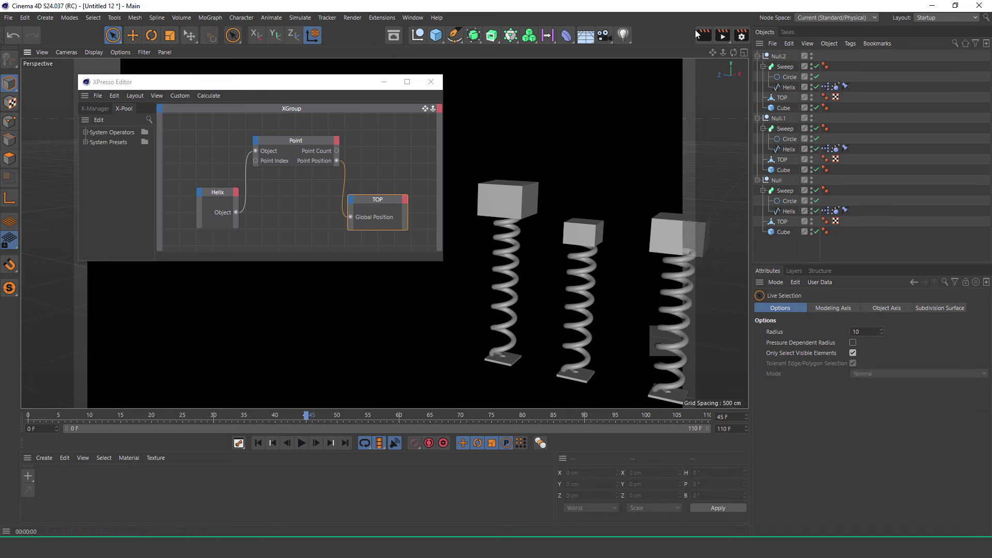
click(301, 442)
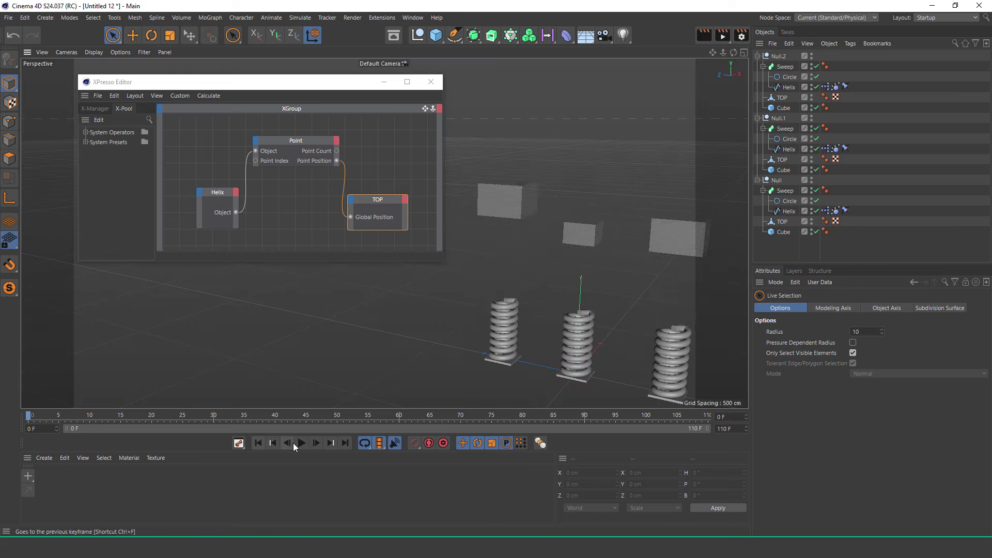
click(306, 443)
click(705, 43)
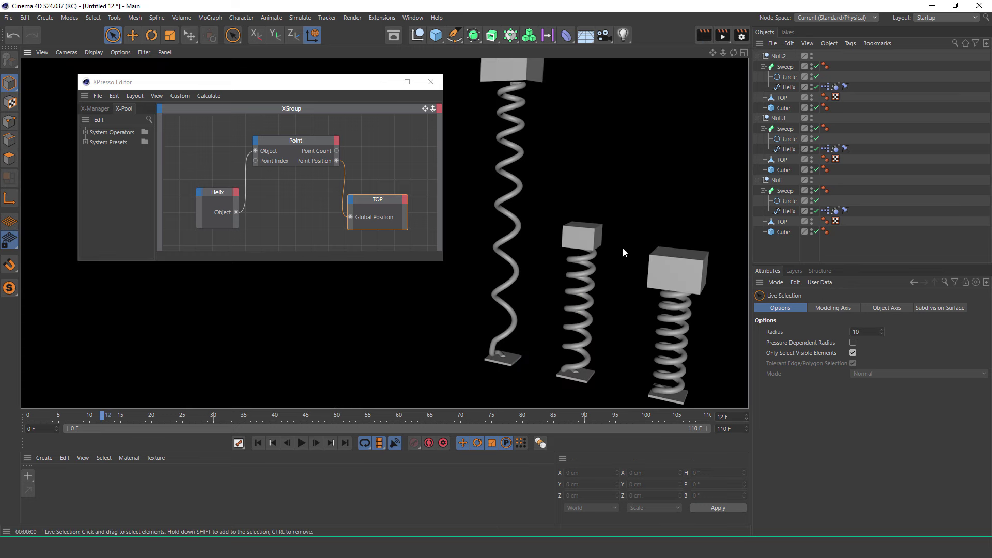
- Play to frame 95, then select the XPresso tag on Null's Helix
click(301, 442)
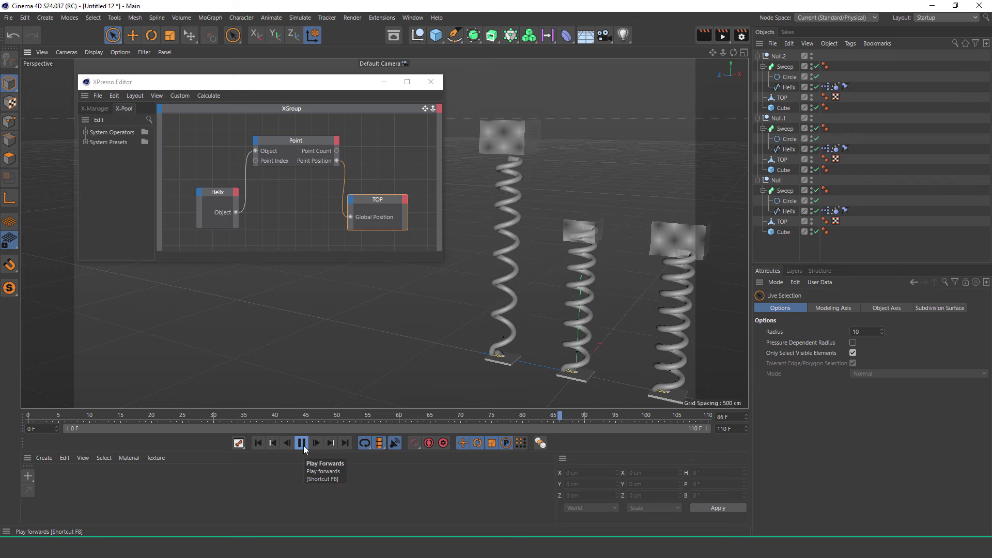
click(303, 445)
scroll(604, 176, up, 3)
click(542, 207)
scroll(569, 168, up, 2)
scroll(541, 229, up, 2)
click(826, 212)
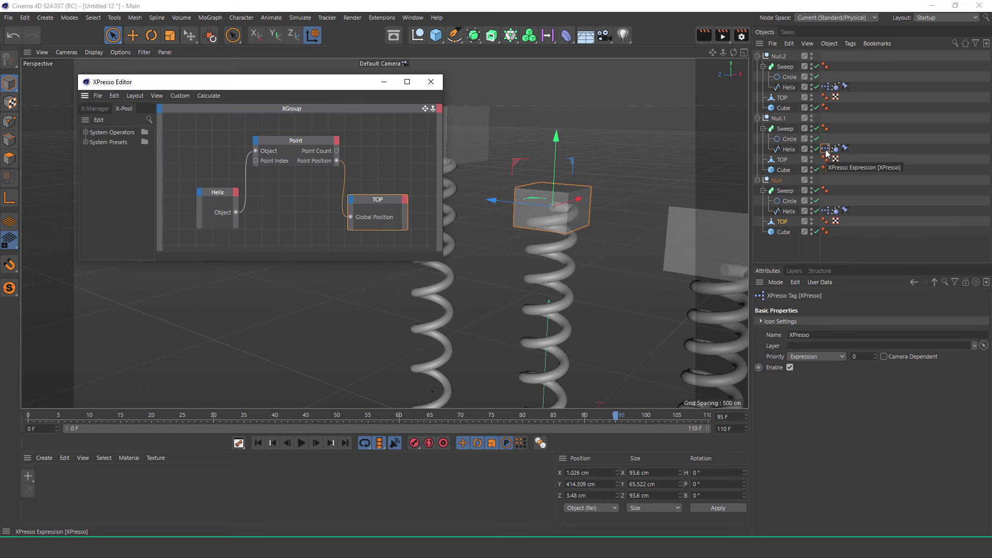
- Delete the TOP node and lower the Null group's TOP cube onto the spring end
drag(354, 88, 371, 204)
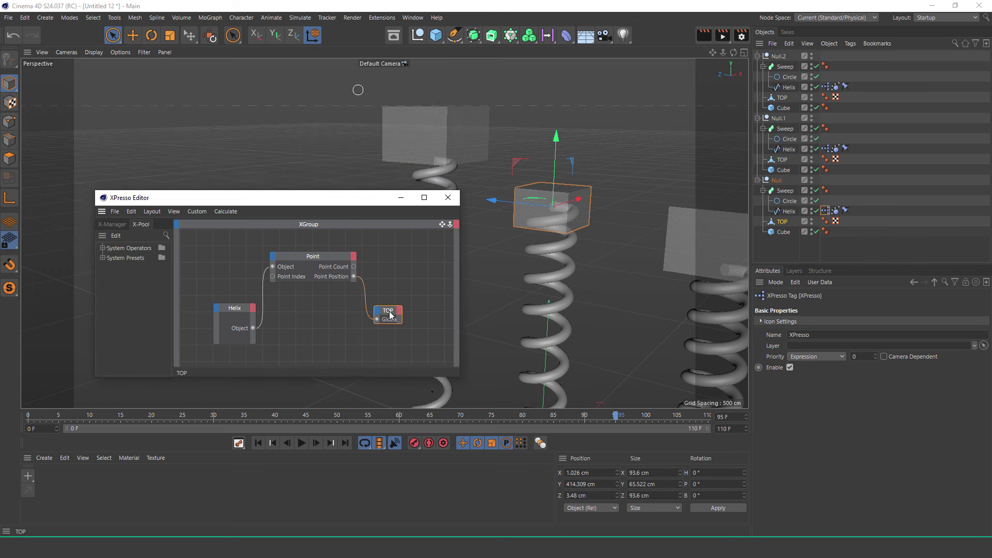
key(Delete)
click(783, 222)
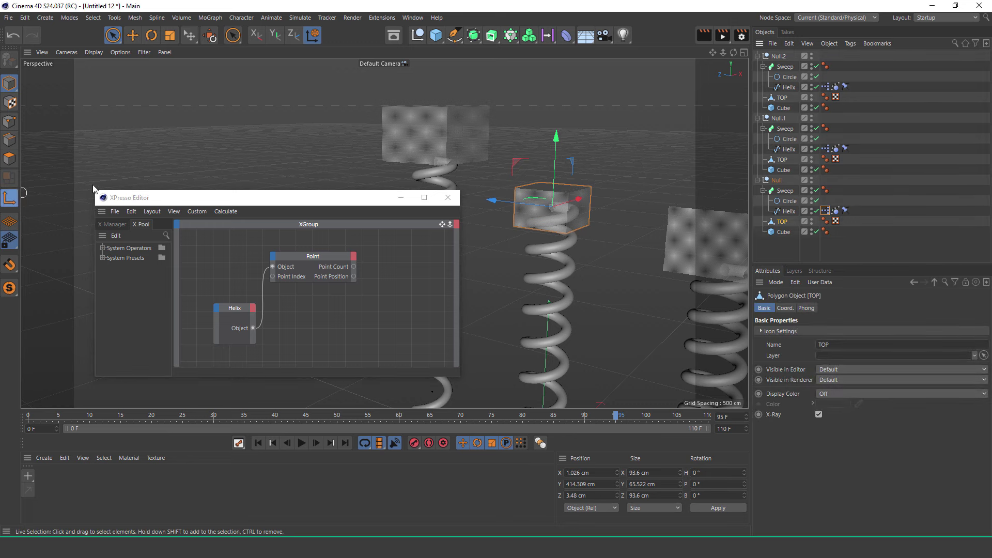
middle_click(690, 171)
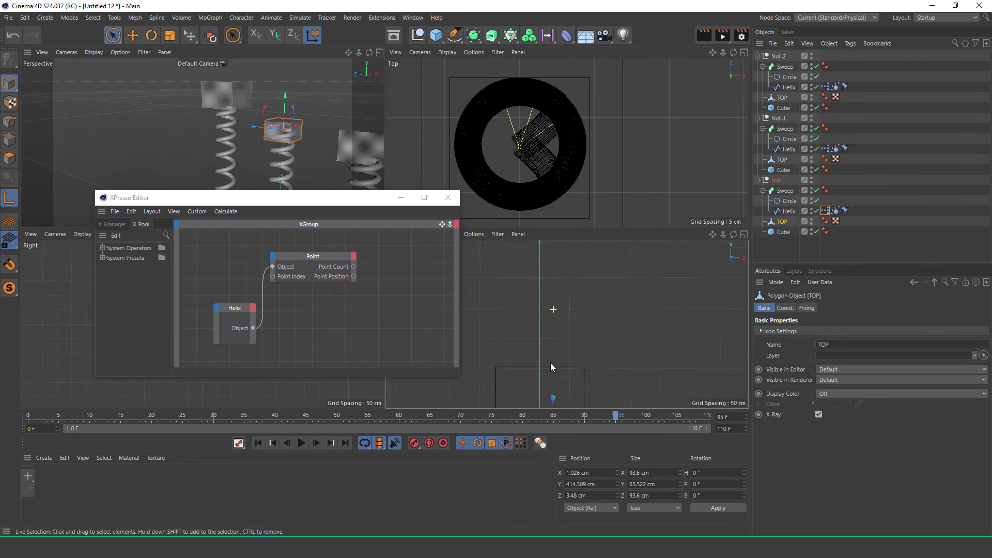
scroll(577, 337, up, 5)
scroll(589, 299, up, 5)
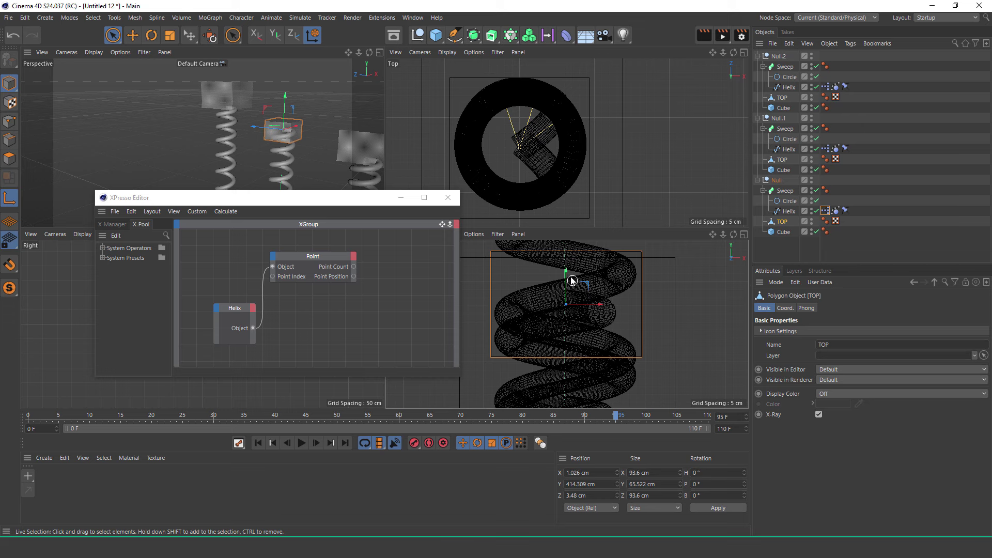
drag(569, 307, 573, 327)
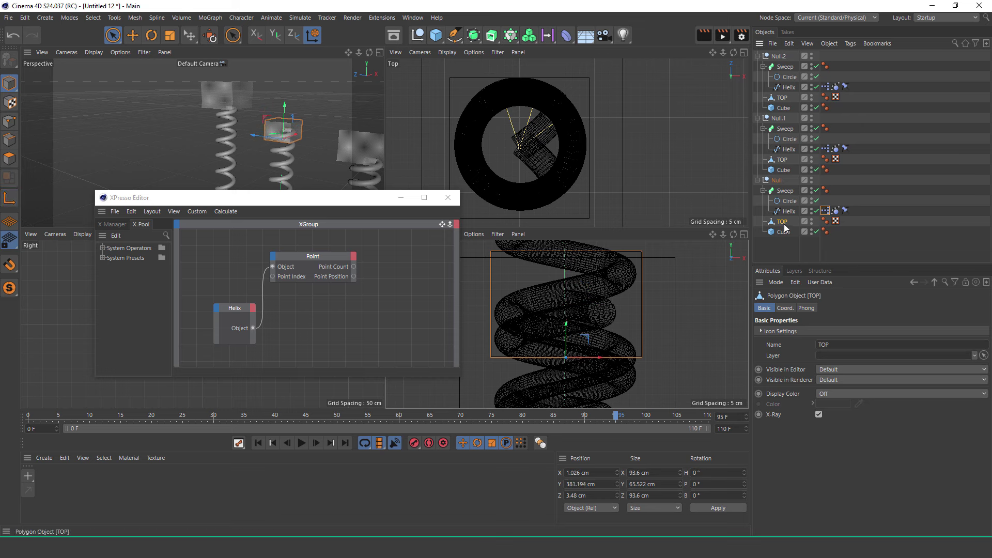
- Wire Point Position into TOP's Global Position and close the XPresso editor
click(825, 211)
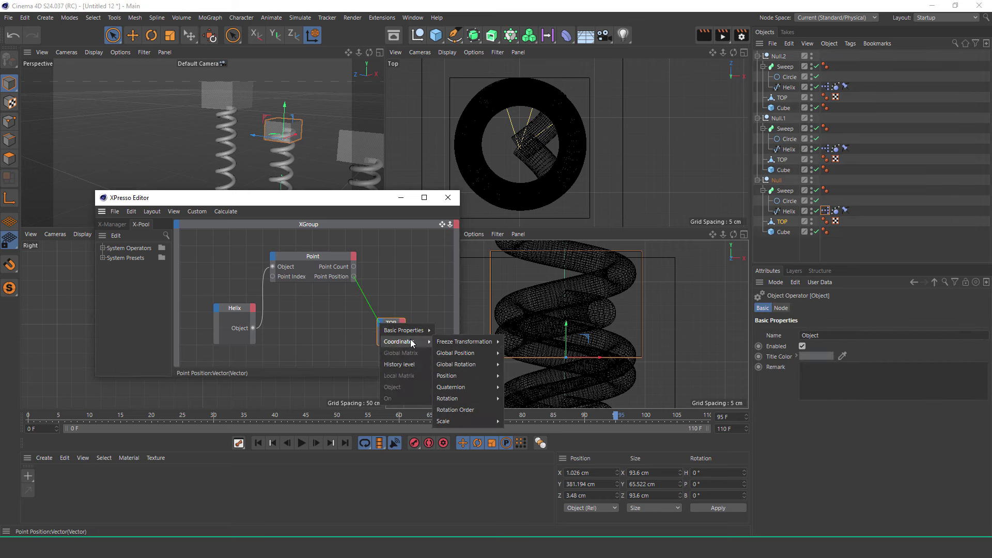
click(551, 353)
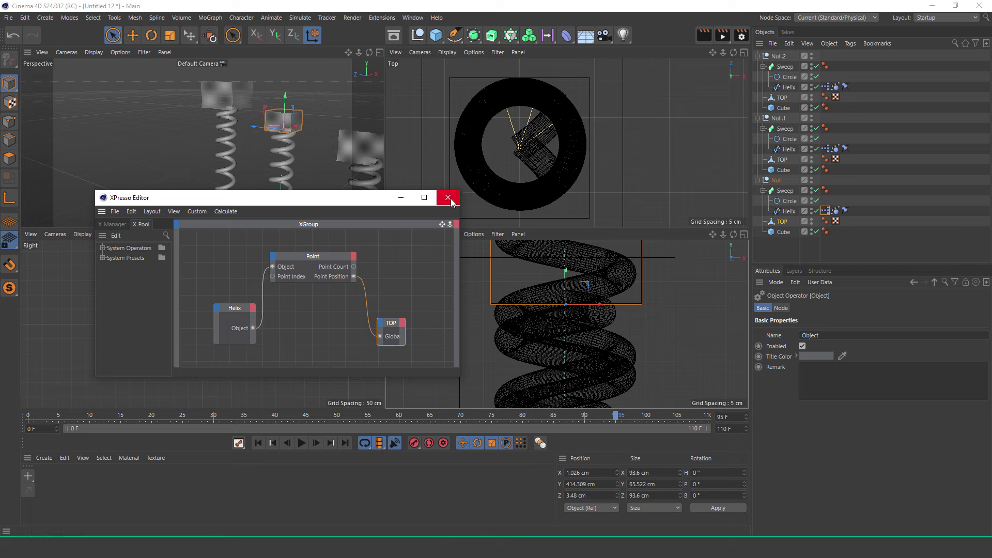
click(448, 198)
middle_click(380, 72)
scroll(447, 286, down, 3)
- Deselect the TOP cube and start playing the spring animation
scroll(367, 275, up, 2)
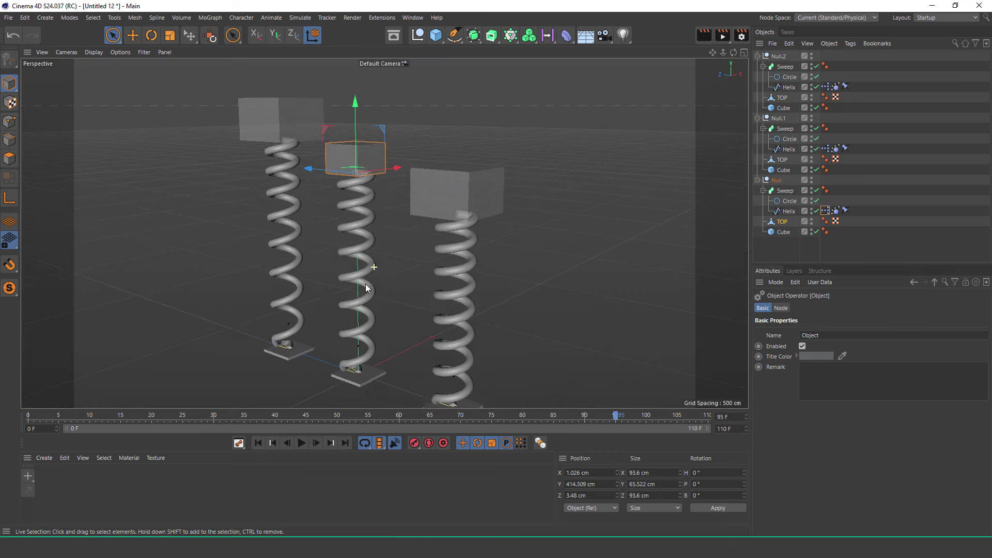
click(301, 443)
click(386, 248)
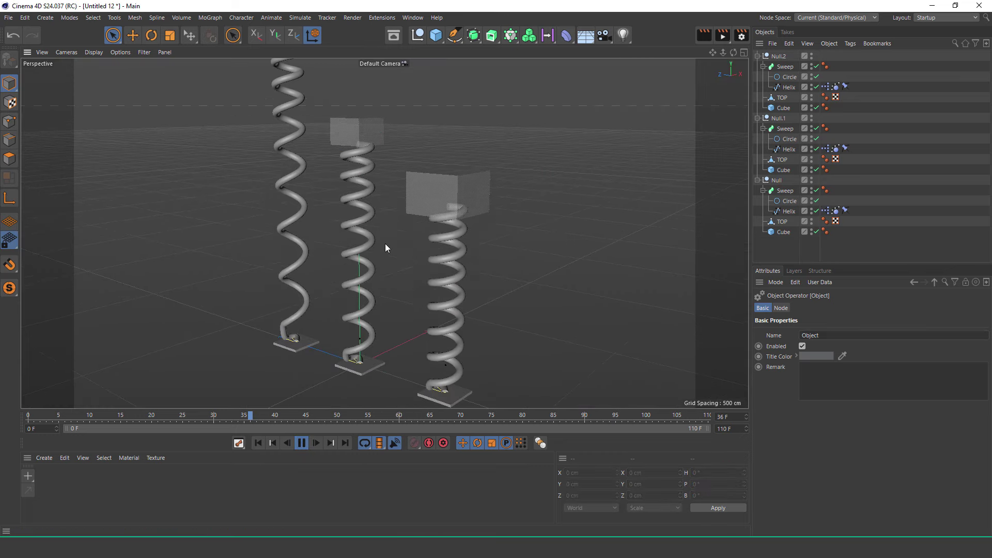
scroll(466, 303, down, 2)
scroll(405, 296, down, 2)
- Reopen the Null helix's XPresso editor, resize it, and orbit closer while playing
double_click(835, 87)
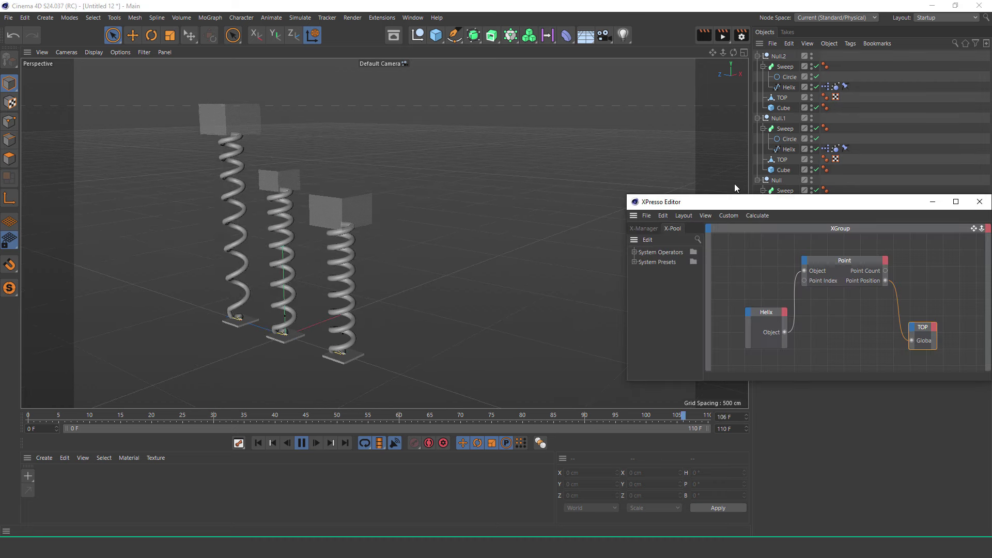
drag(723, 202, 488, 93)
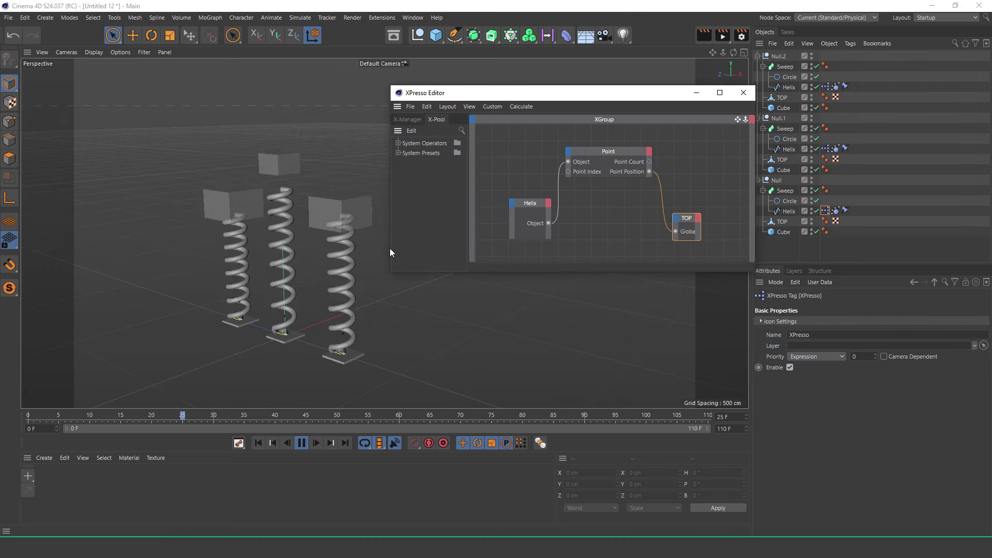
drag(391, 251, 466, 249)
drag(649, 97, 615, 98)
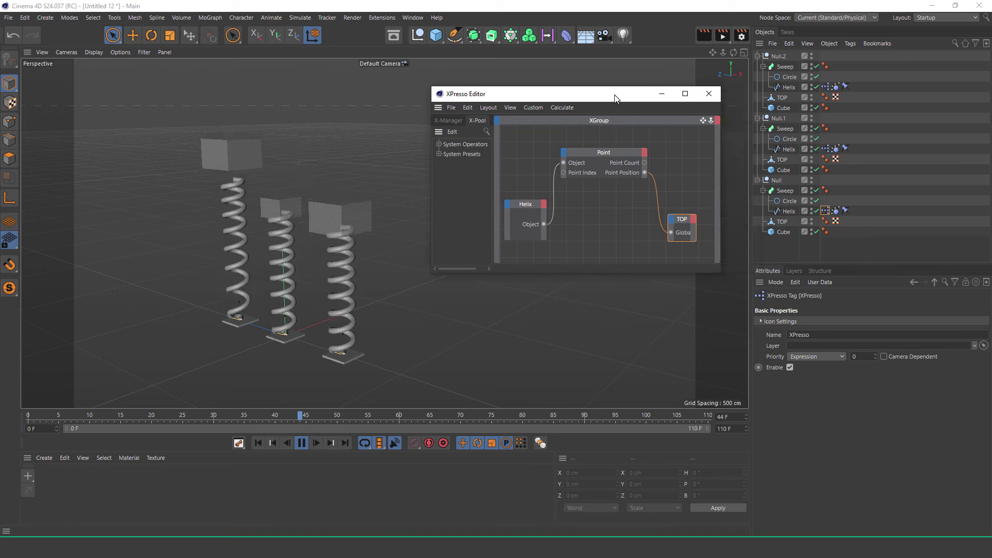
click(258, 443)
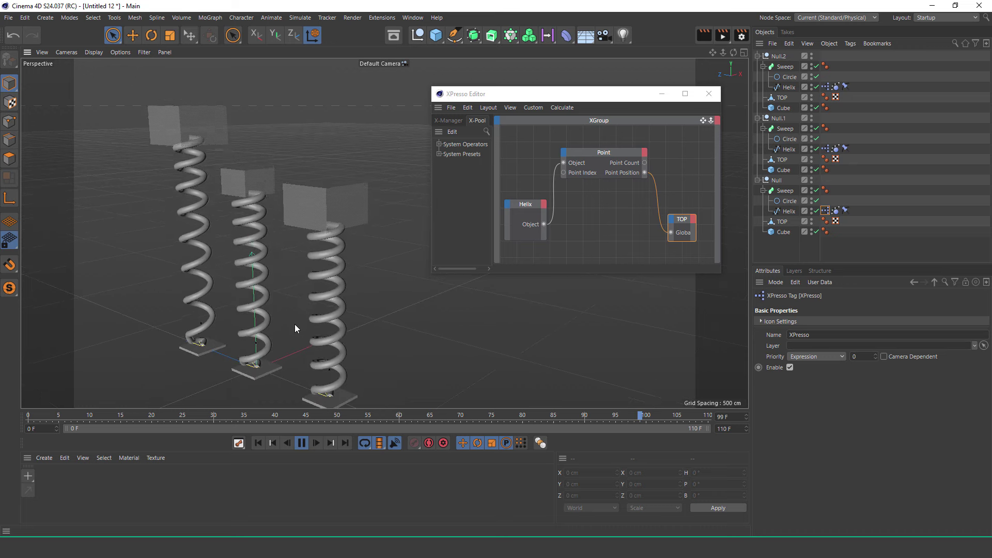
mouse_move(343, 305)
alt+mouse_down()
mouse_move(329, 291)
mouse_move(330, 314)
mouse_move(342, 270)
alt+mouse_up()
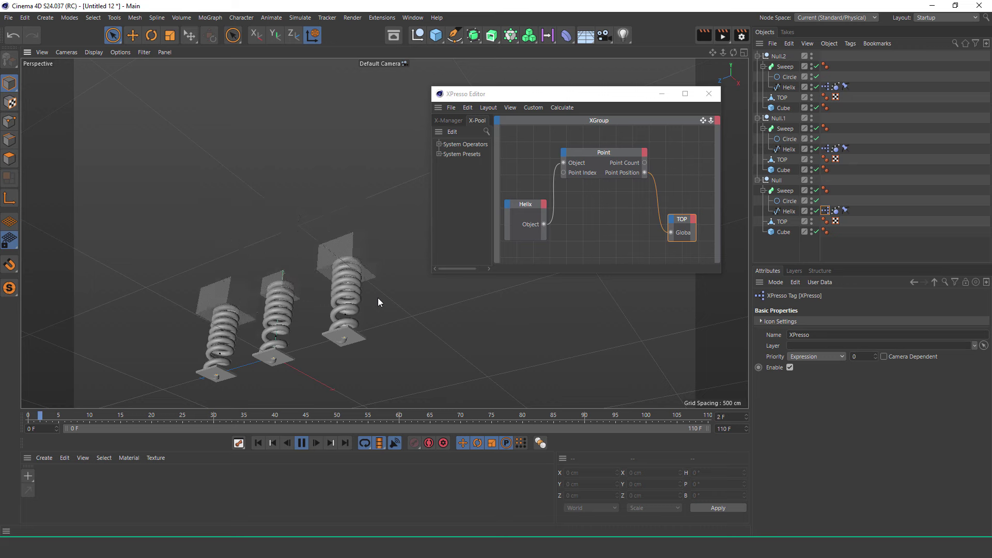
mouse_move(348, 377)
alt+mouse_down()
mouse_move(355, 402)
mouse_move(312, 308)
mouse_move(337, 370)
alt+mouse_up()
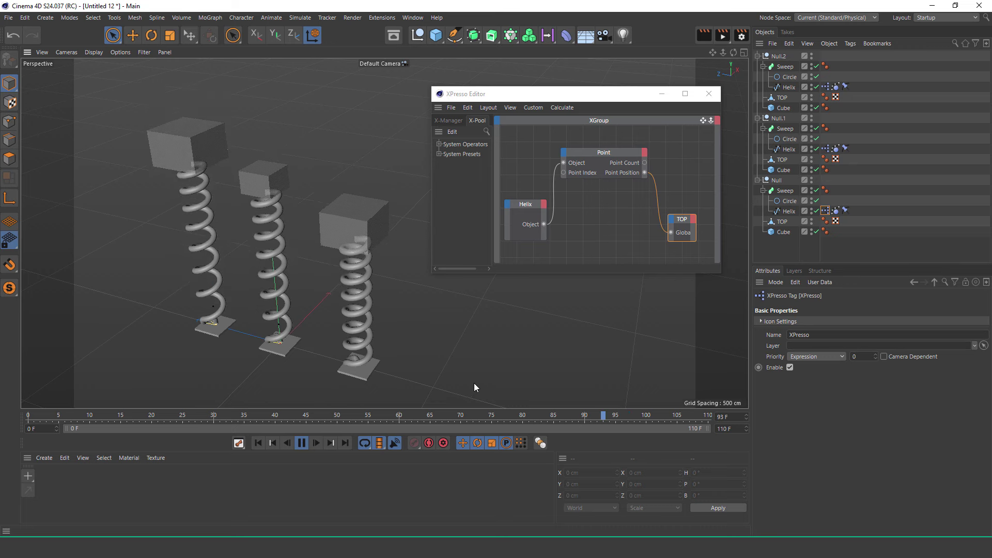
- Change Gravity on the Null helix's Spline Dynamics Forces from 3000 to 5000
click(835, 211)
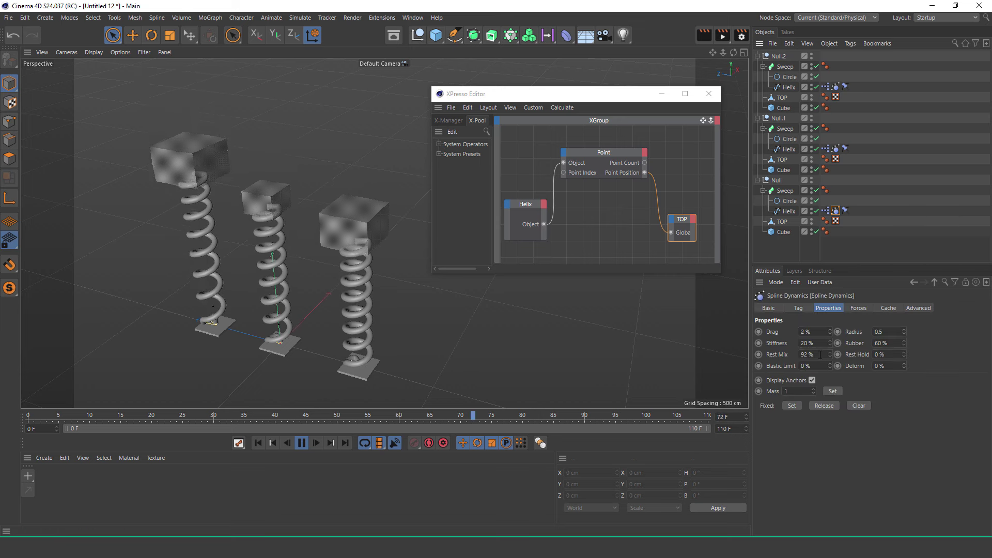
click(864, 309)
click(799, 332)
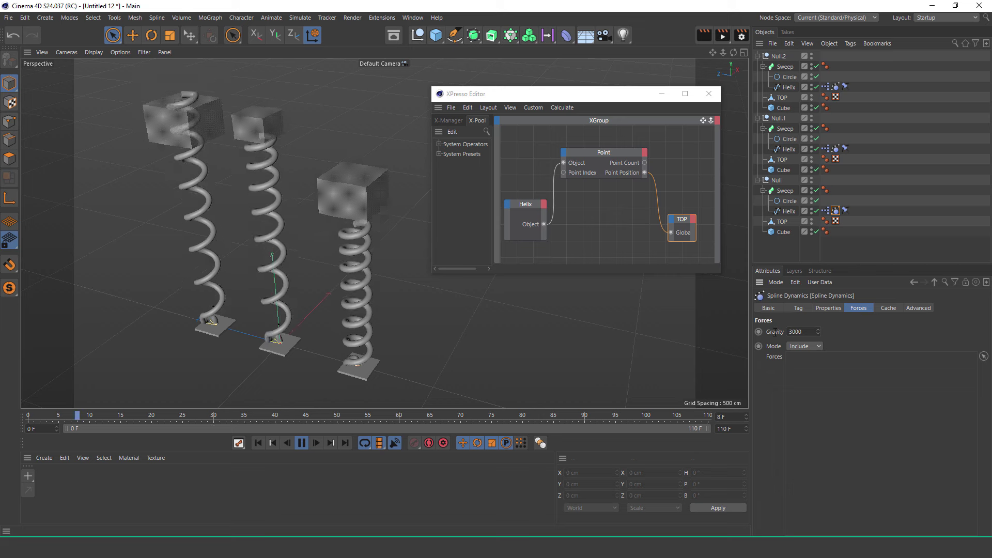
text(5000)
key(Return)
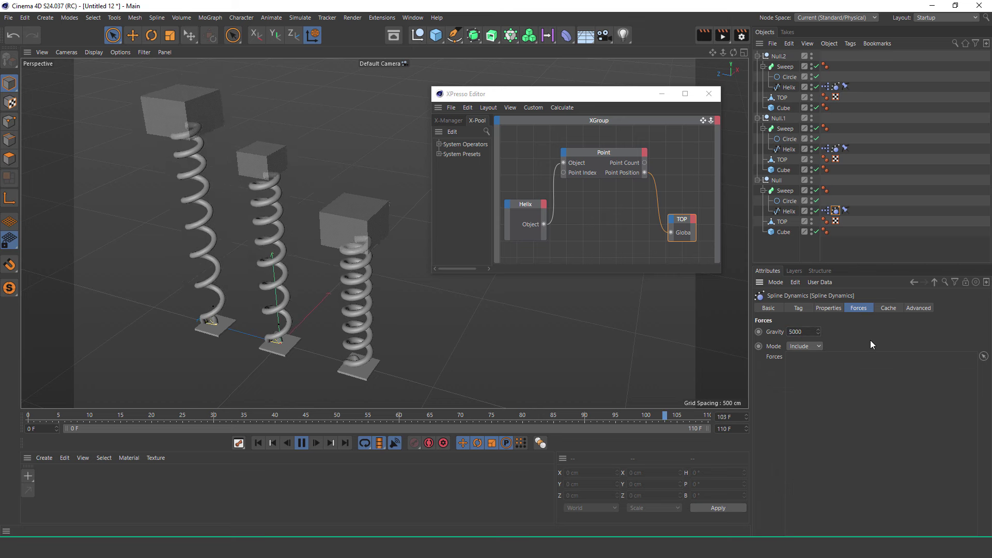